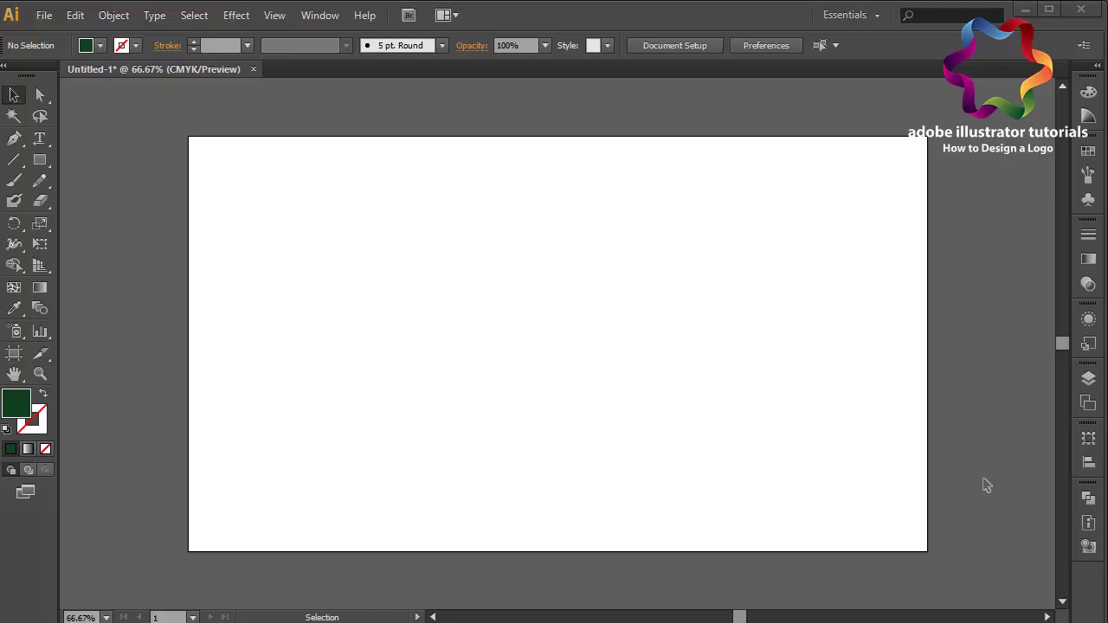
# - Type a letter M on the artboard with the Right-To-Left Type Tool
pyautogui.hotkey('ctrl', '1')
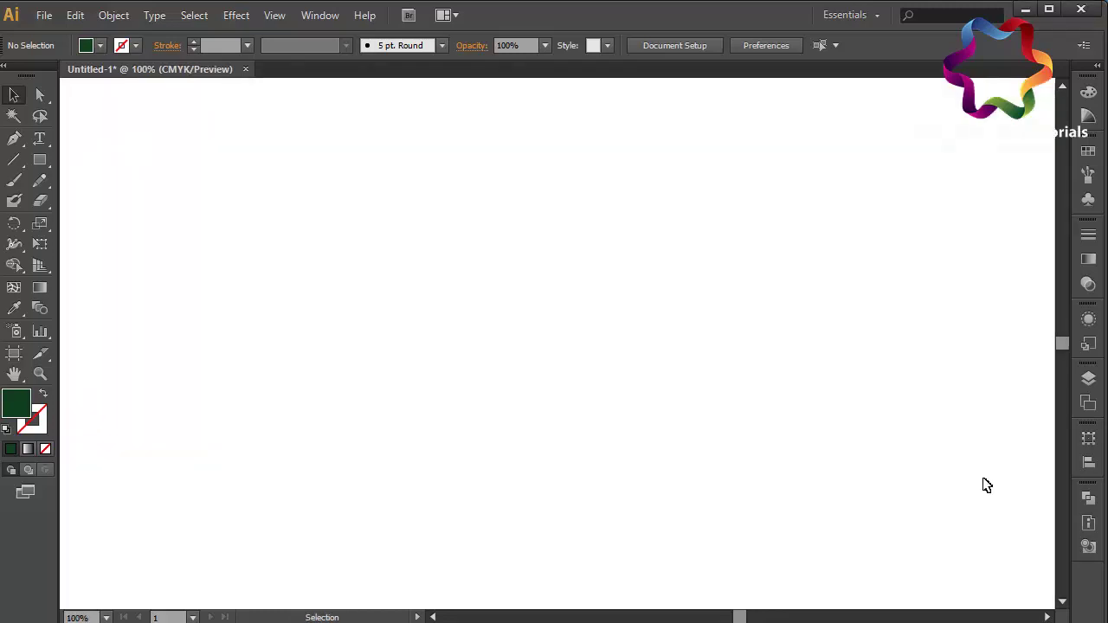
pyautogui.click(41, 139)
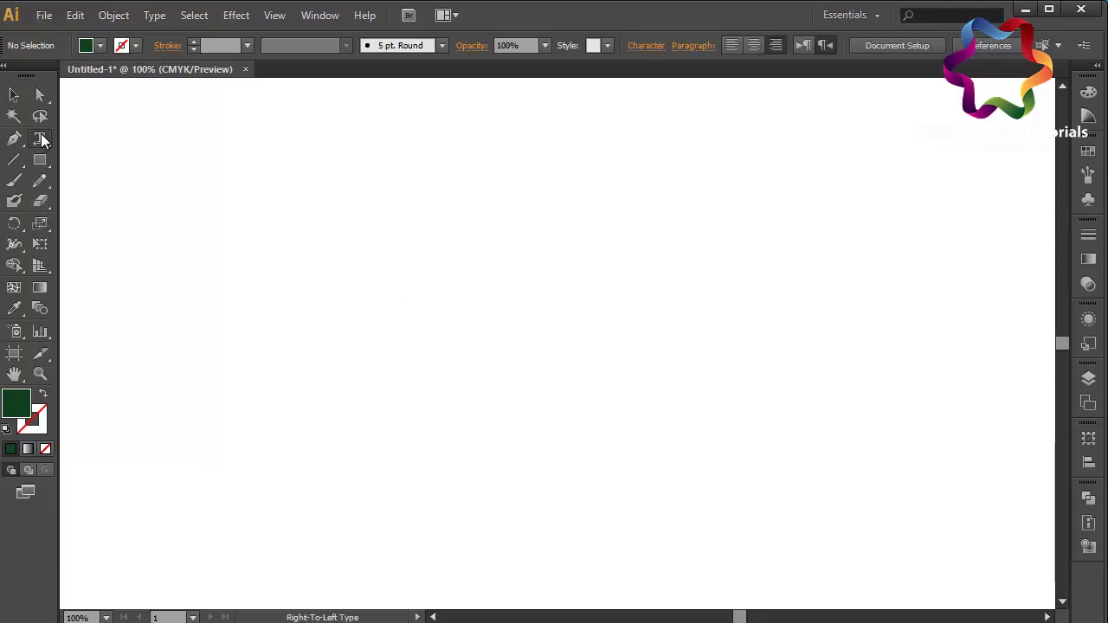
pyautogui.moveTo(40, 138); pyautogui.dragTo(97, 144)
pyautogui.click(97, 144)
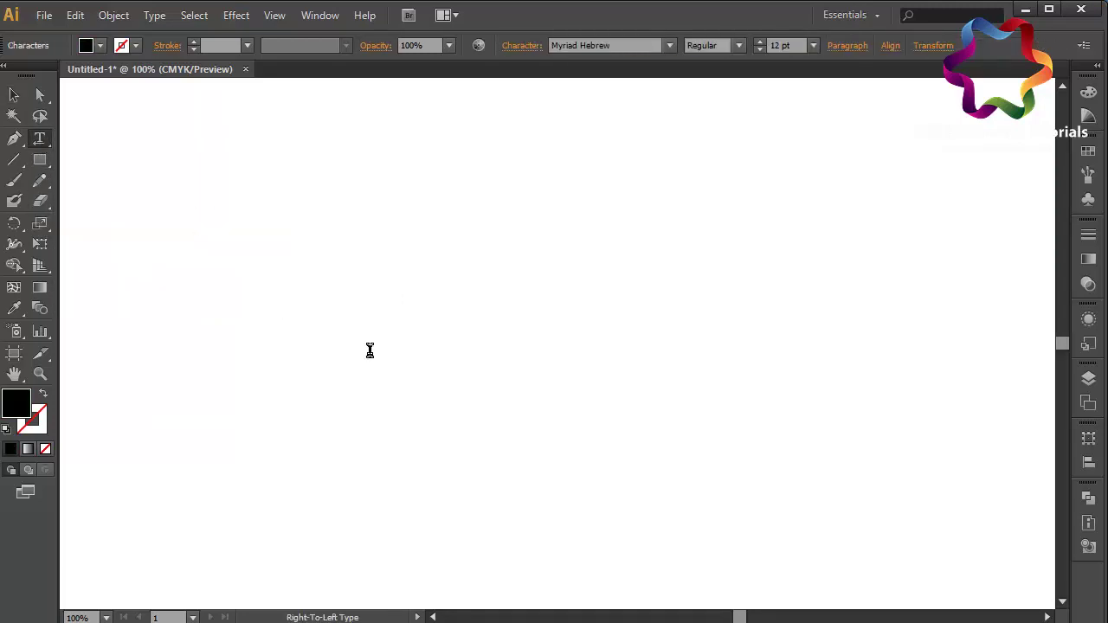
pyautogui.write('M')
pyautogui.press('Escape')
# - Scale the M up to about 199 pt and select it
pyautogui.moveTo(375, 342)
pyautogui.mouseDown()
pyautogui.moveTo(685, 188)
pyautogui.moveTo(725, 129)
pyautogui.mouseUp()
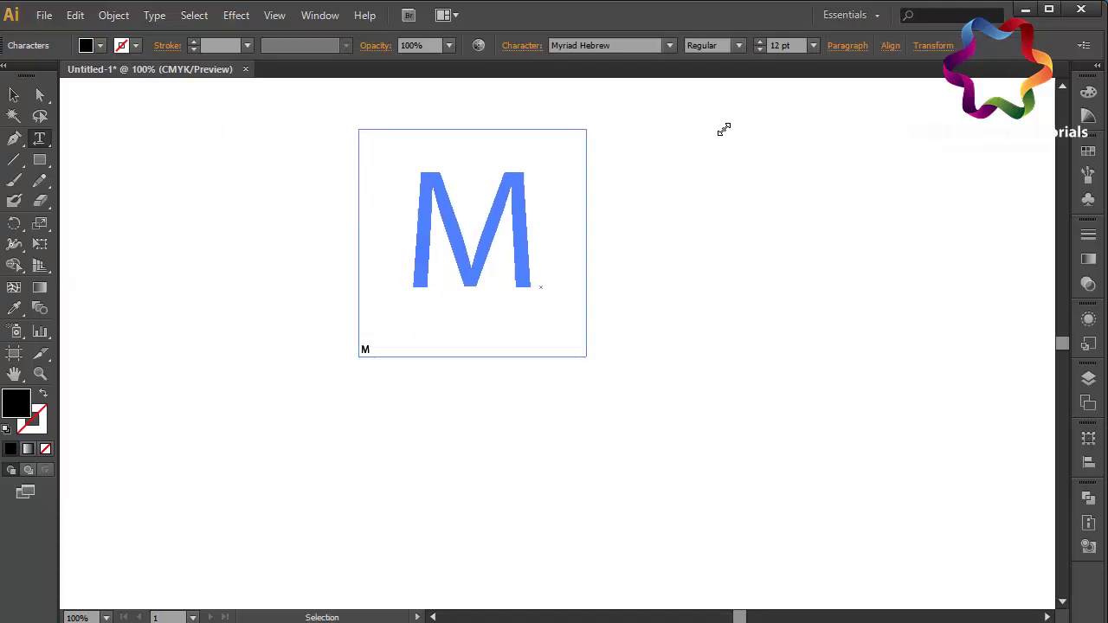
pyautogui.keyDown('ctrl'); pyautogui.click(722, 131); pyautogui.keyUp('ctrl')
pyautogui.click(13, 94)
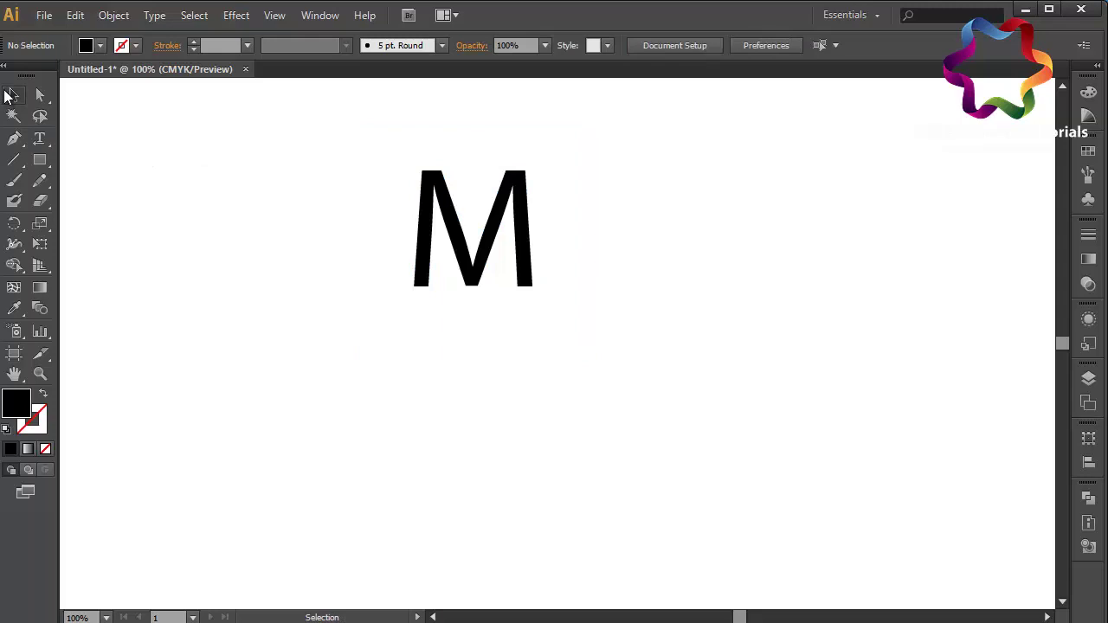
pyautogui.click(523, 280)
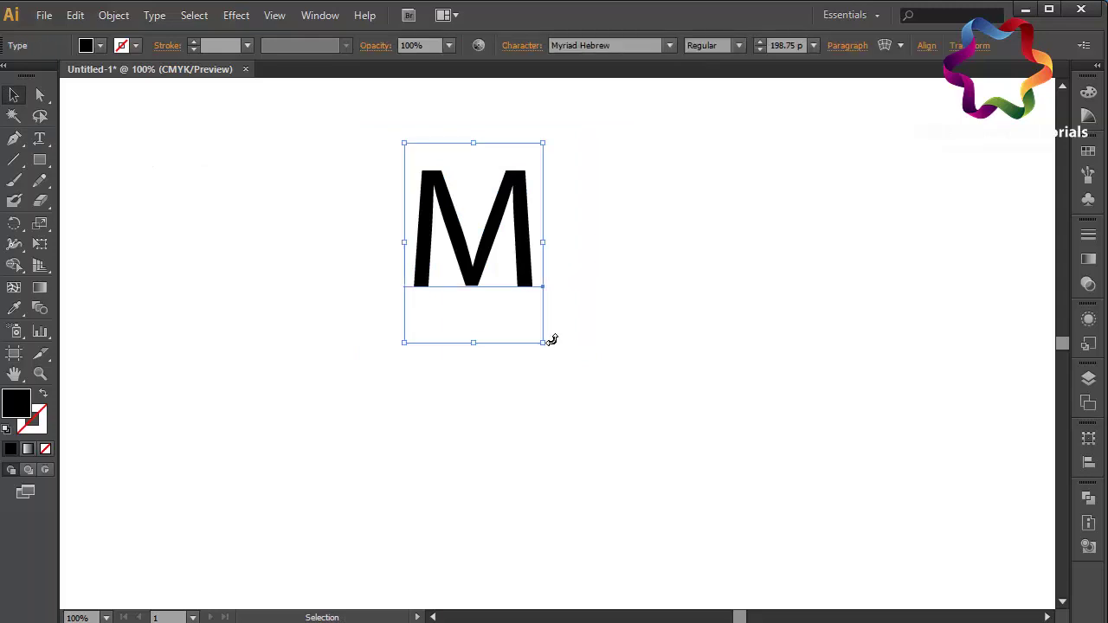
# - Enlarge the M to about 302 pt and try the Nirmala UI font
pyautogui.moveTo(543, 344); pyautogui.dragTo(616, 447)
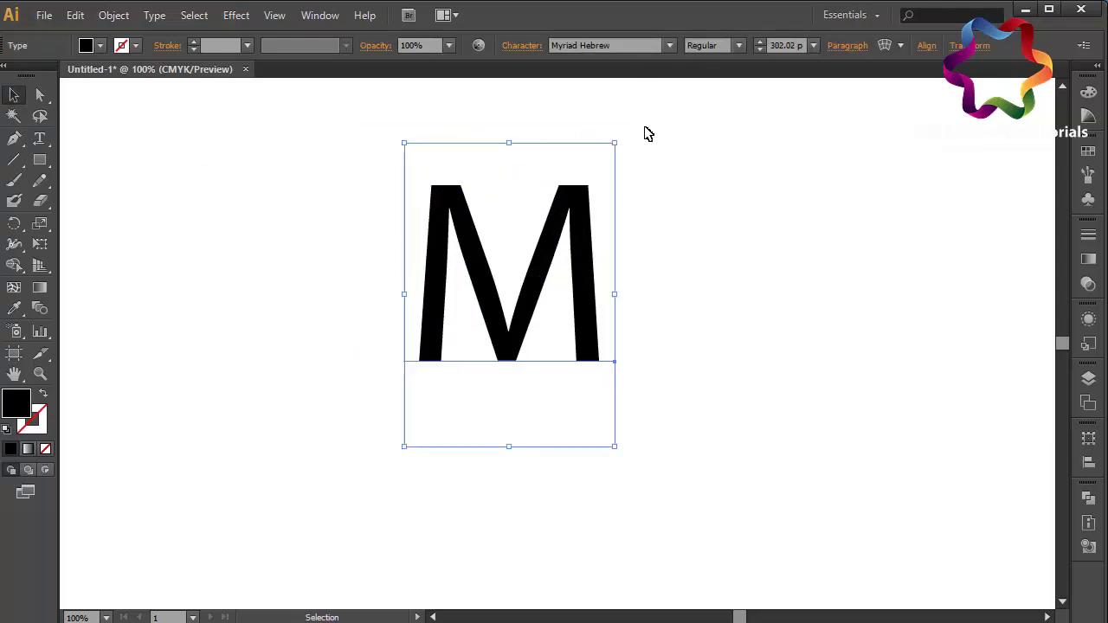
pyautogui.click(673, 47)
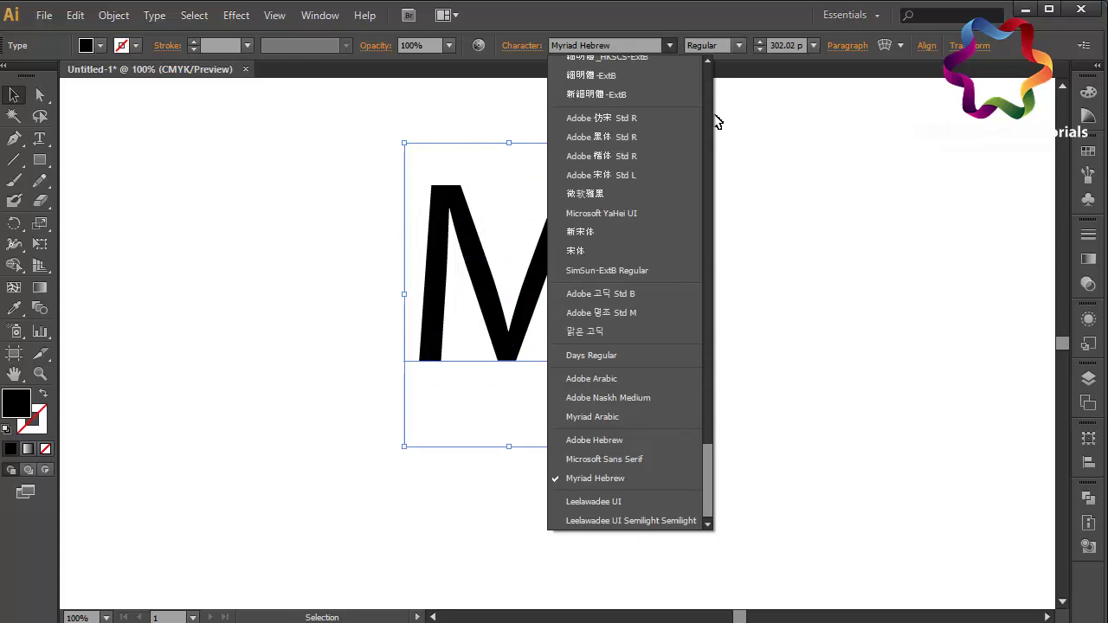
pyautogui.scroll(10, 713, 118)
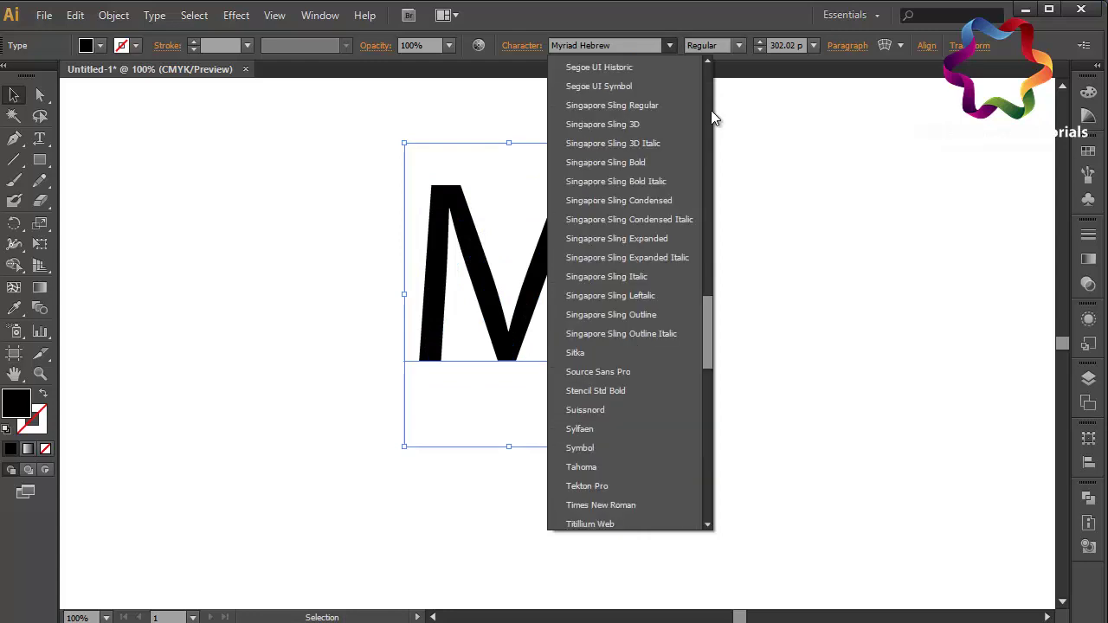
pyautogui.scroll(8, 711, 121)
pyautogui.click(643, 129)
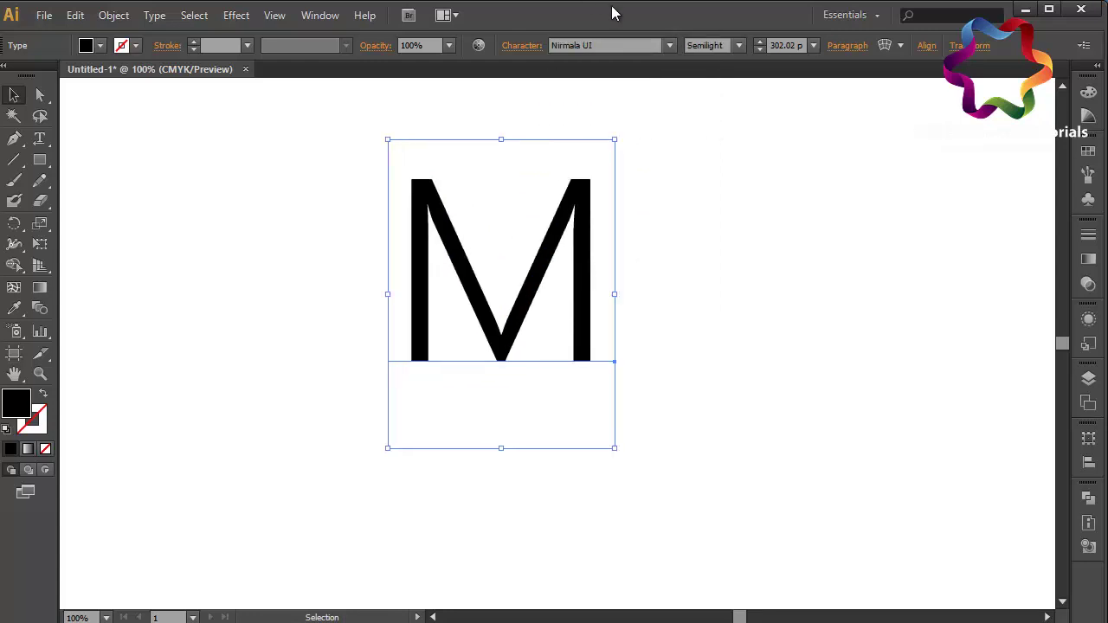
# - Cycle through fonts on the M in the Character font field, including Lithos Pro
pyautogui.click(598, 50)
pyautogui.press('Down')
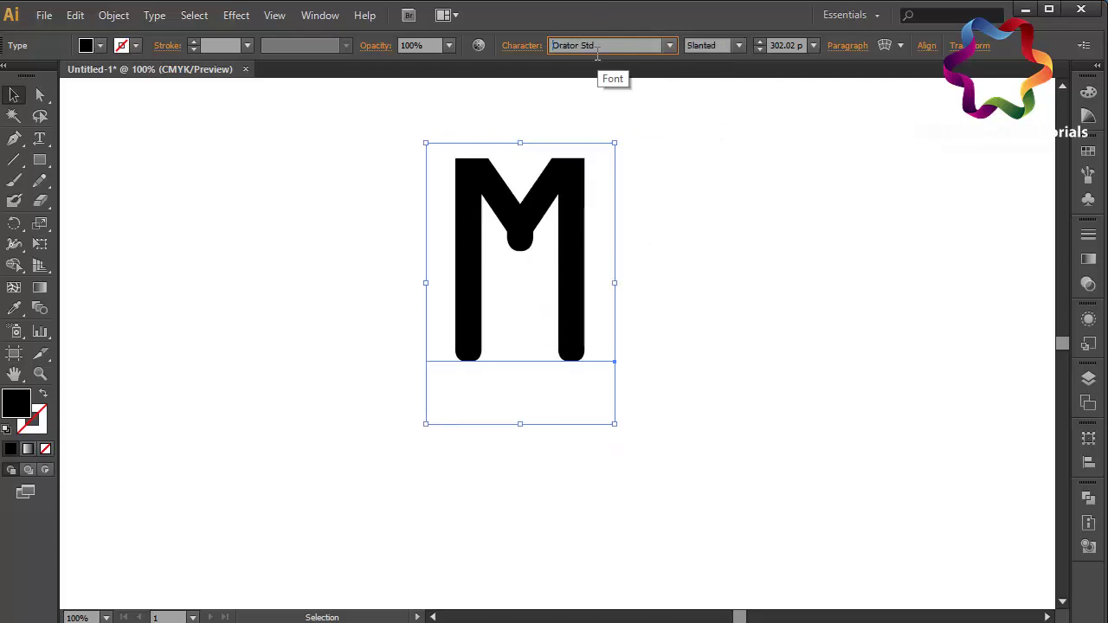
pyautogui.press('Down')
pyautogui.press('Up')
pyautogui.press('Up')
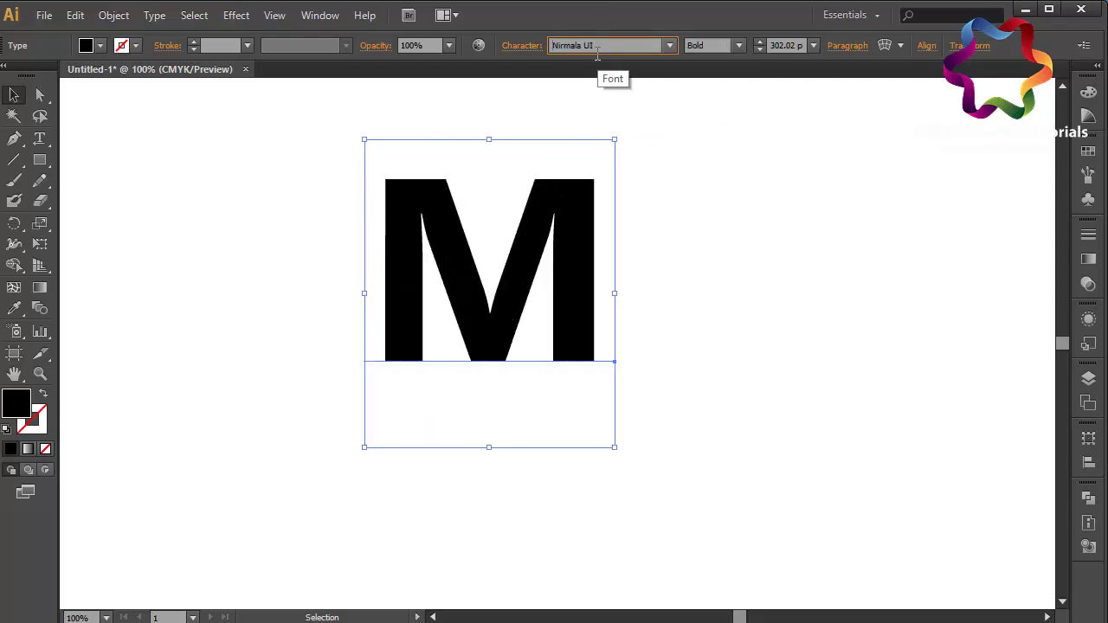
pyautogui.press('Up')
pyautogui.press('Up')
pyautogui.press('Up')
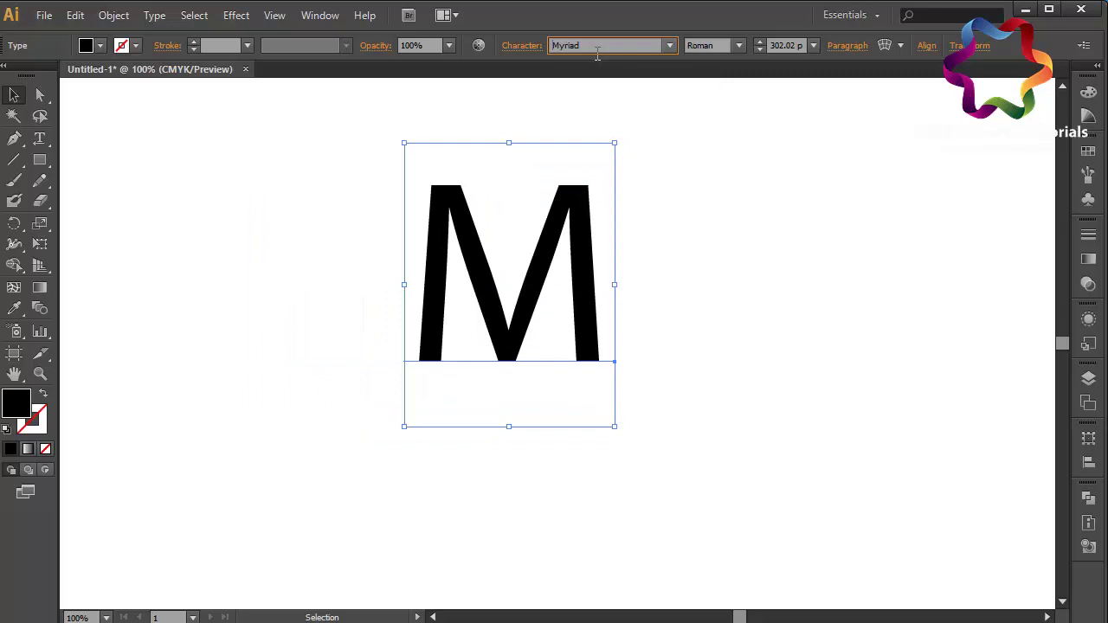
pyautogui.press('Up')
pyautogui.press('Up')
pyautogui.click(669, 45)
pyautogui.click(606, 426)
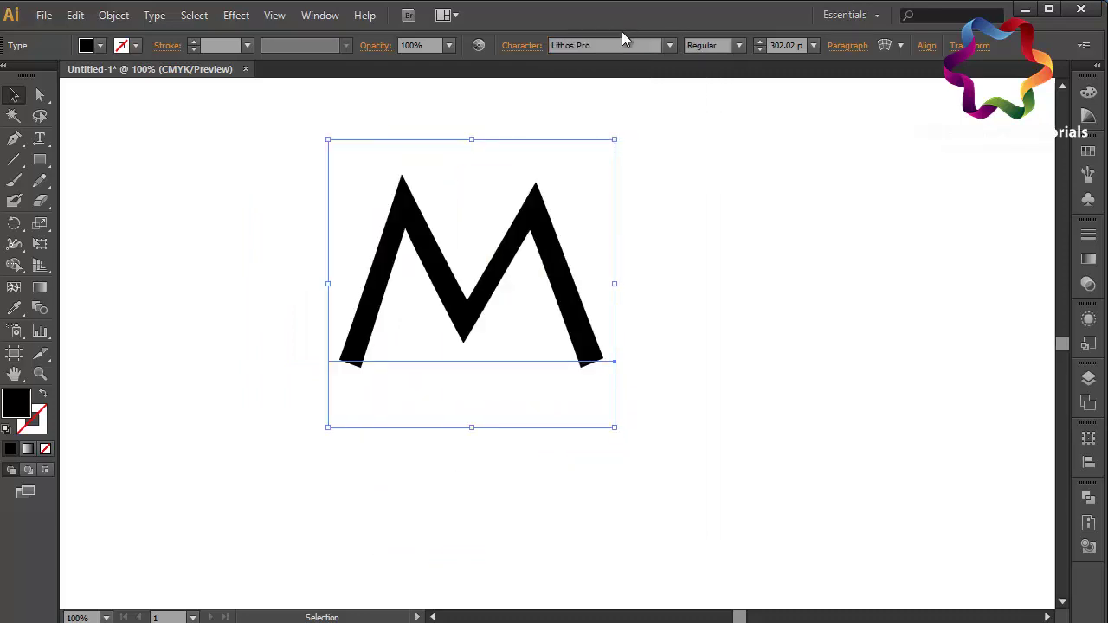
pyautogui.press('Up')
pyautogui.press('Up')
pyautogui.press('Up')
pyautogui.press('Up')
pyautogui.press('Up')
pyautogui.press('Up')
pyautogui.press('Up')
pyautogui.press('Up')
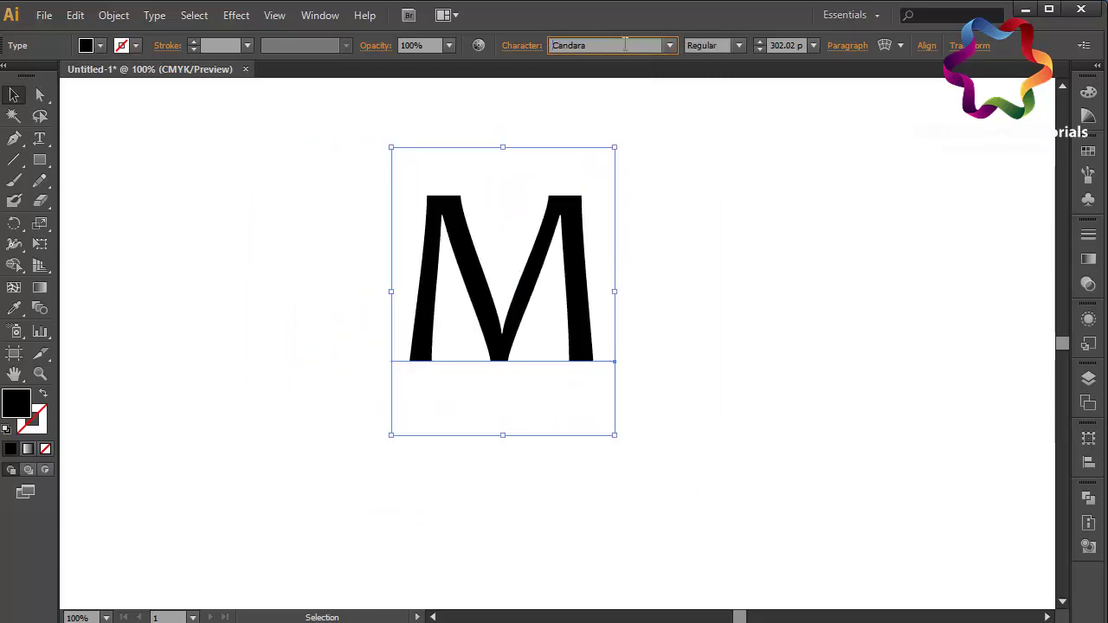
pyautogui.press('Up')
pyautogui.press('Up')
pyautogui.press('Up')
pyautogui.press('Up')
pyautogui.press('Up')
pyautogui.press('Up')
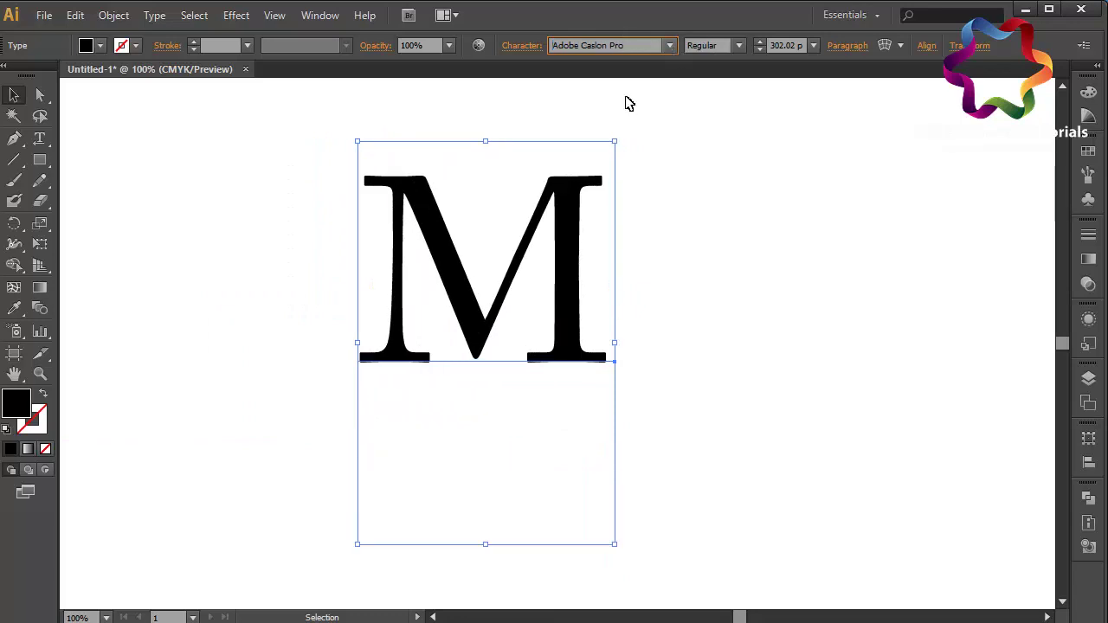
# - Try Chandstate and HighlandGothicFLF Bold, then settle on the NORMAL font
pyautogui.rightClick(549, 251)
pyautogui.click(466, 260)
pyautogui.rightClick(520, 300)
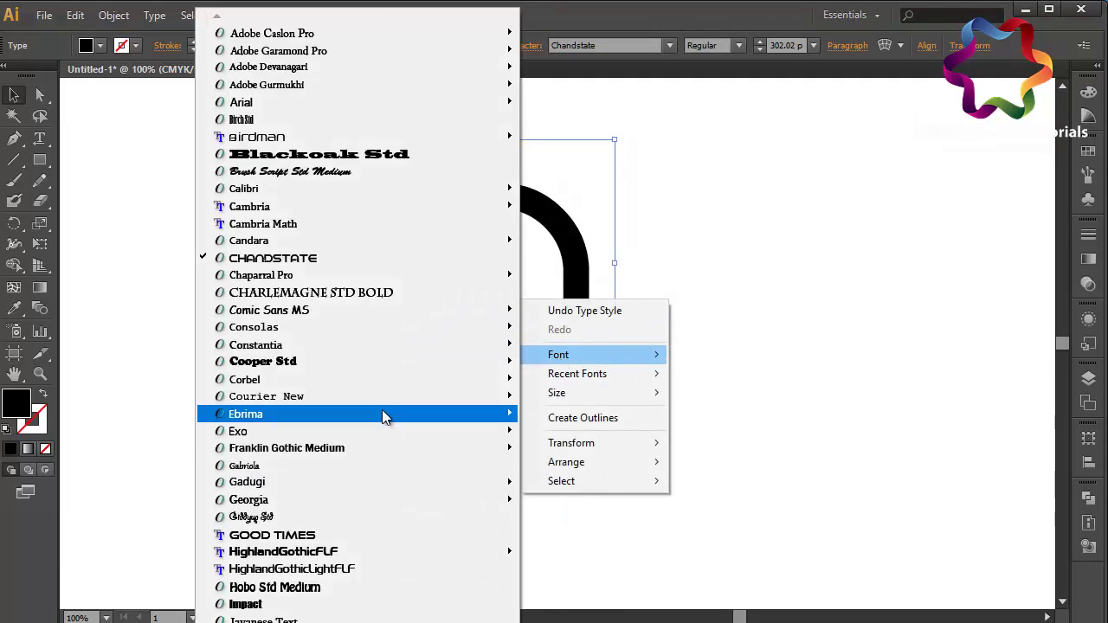
pyautogui.click(156, 574)
pyautogui.rightClick(523, 250)
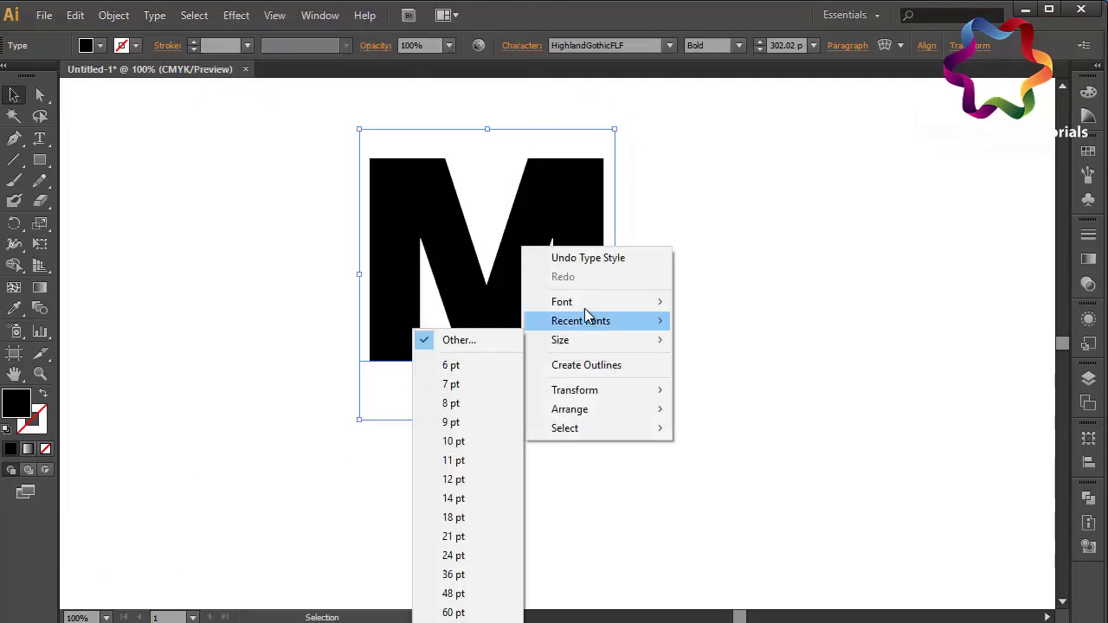
pyautogui.scroll(-8, 347, 563)
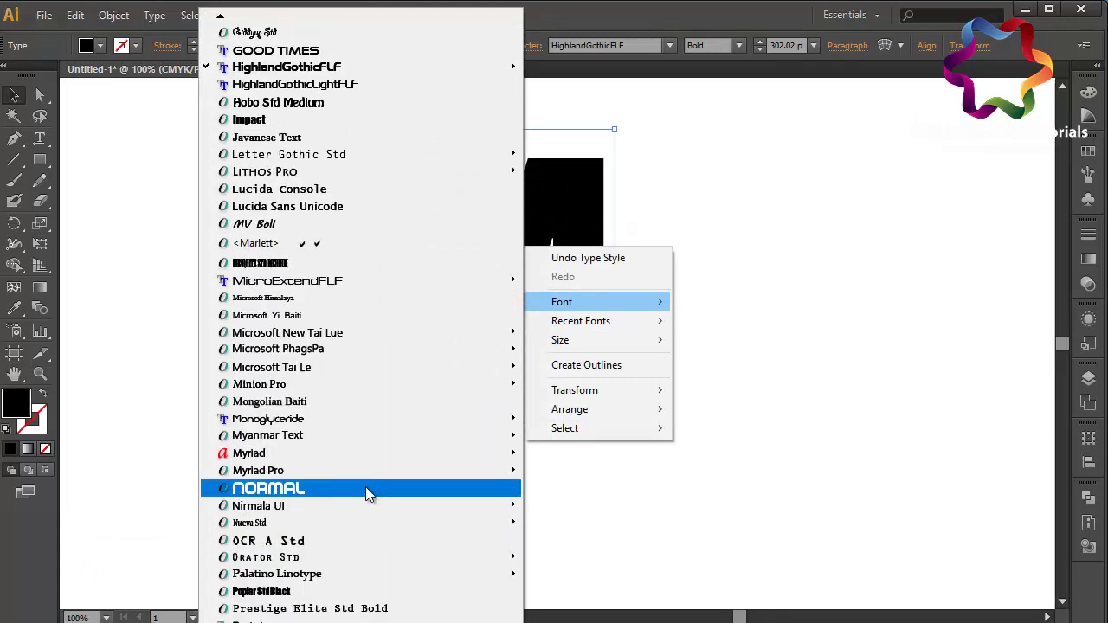
pyautogui.click(366, 489)
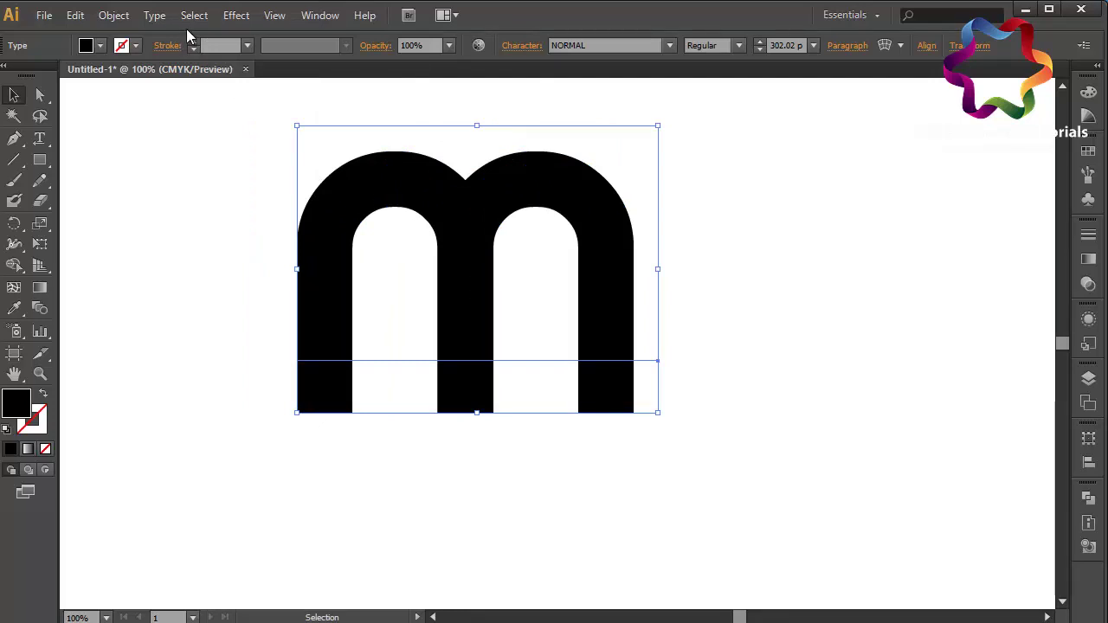
# - Convert the m text to outline shapes with Type > Create Outlines
pyautogui.click(154, 18)
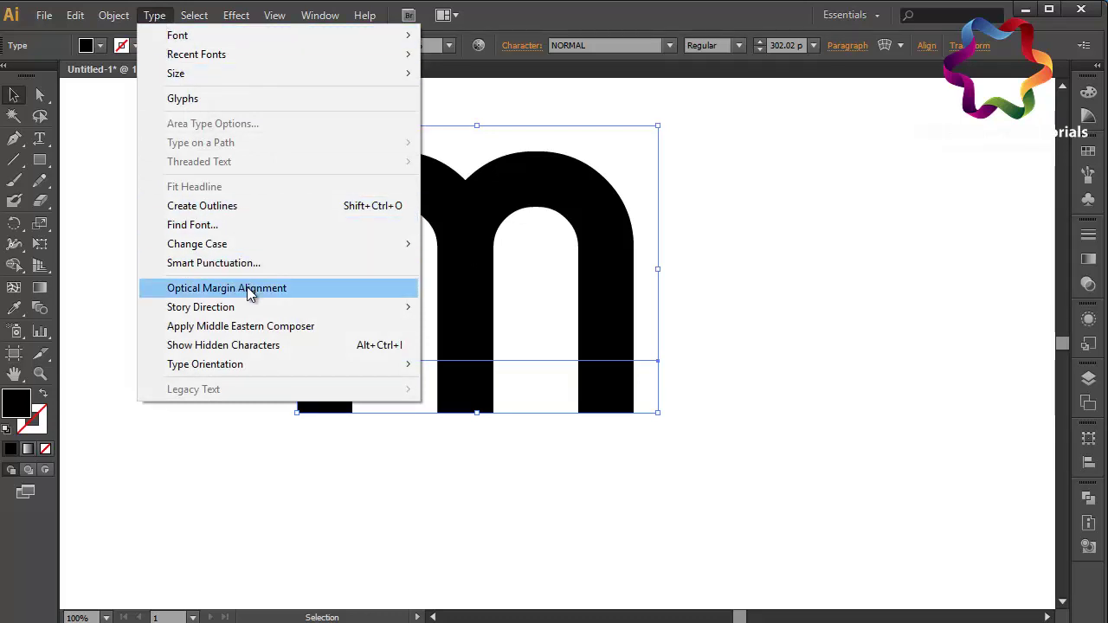
pyautogui.click(269, 207)
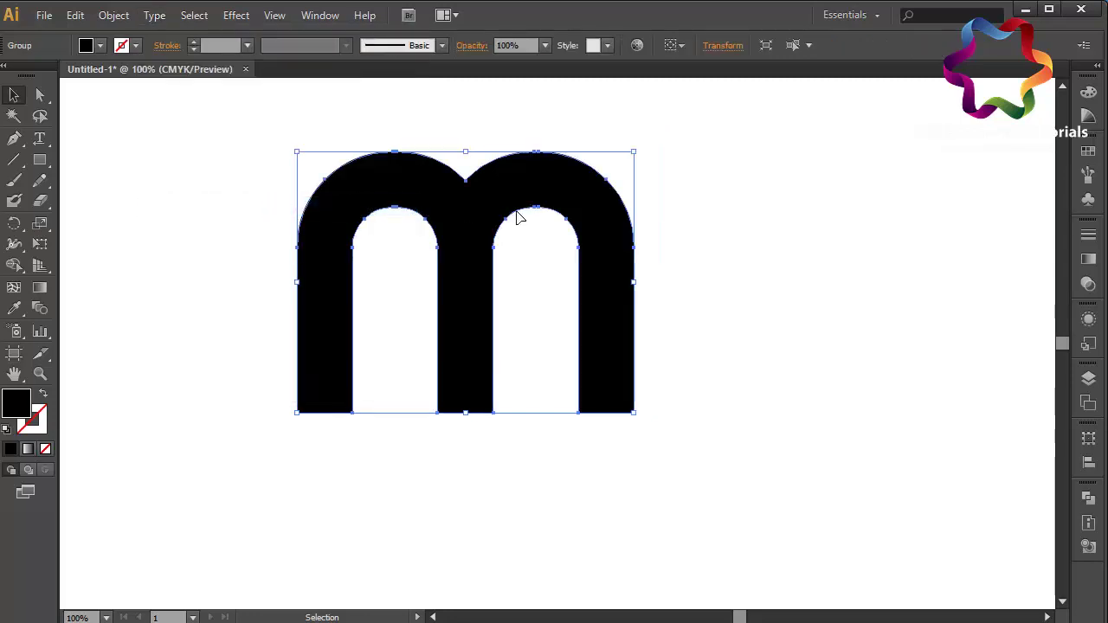
pyautogui.click(156, 225)
pyautogui.click(13, 141)
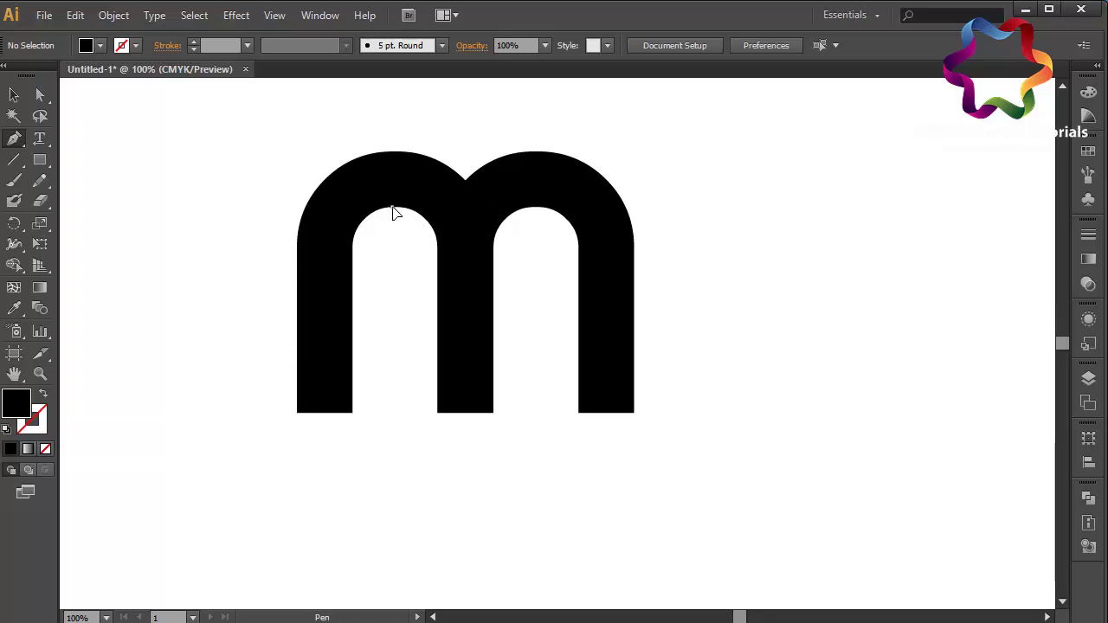
# - Draw a closed curved fold shape from the left arch down the middle stem past the baseline
pyautogui.keyDown('ctrl'); pyautogui.click(391, 212); pyautogui.keyUp('ctrl')
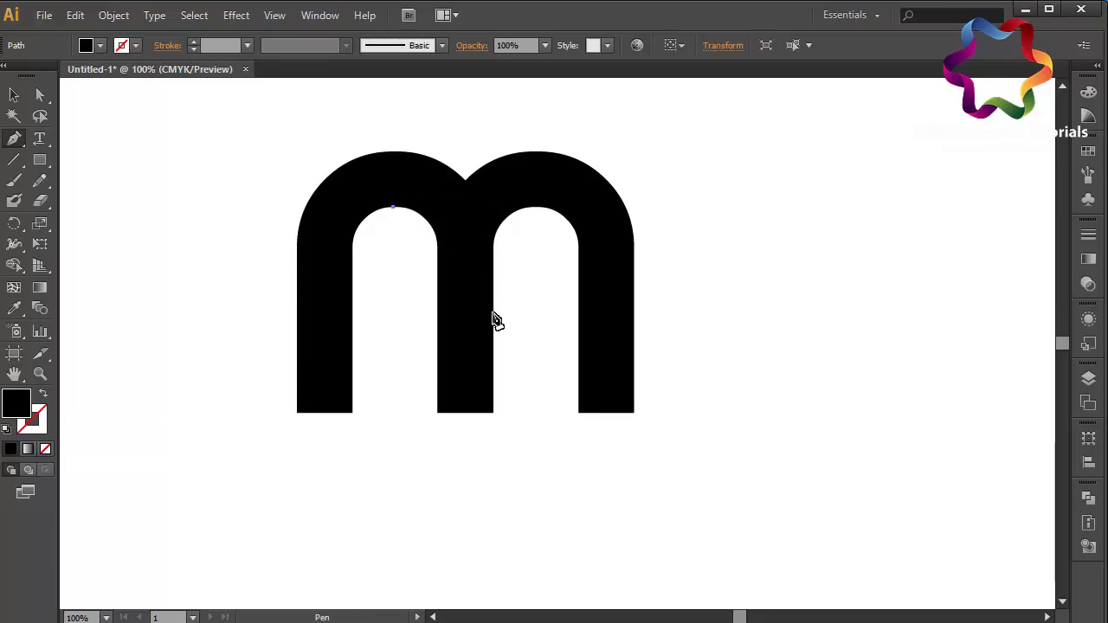
pyautogui.moveTo(493, 314); pyautogui.dragTo(522, 421)
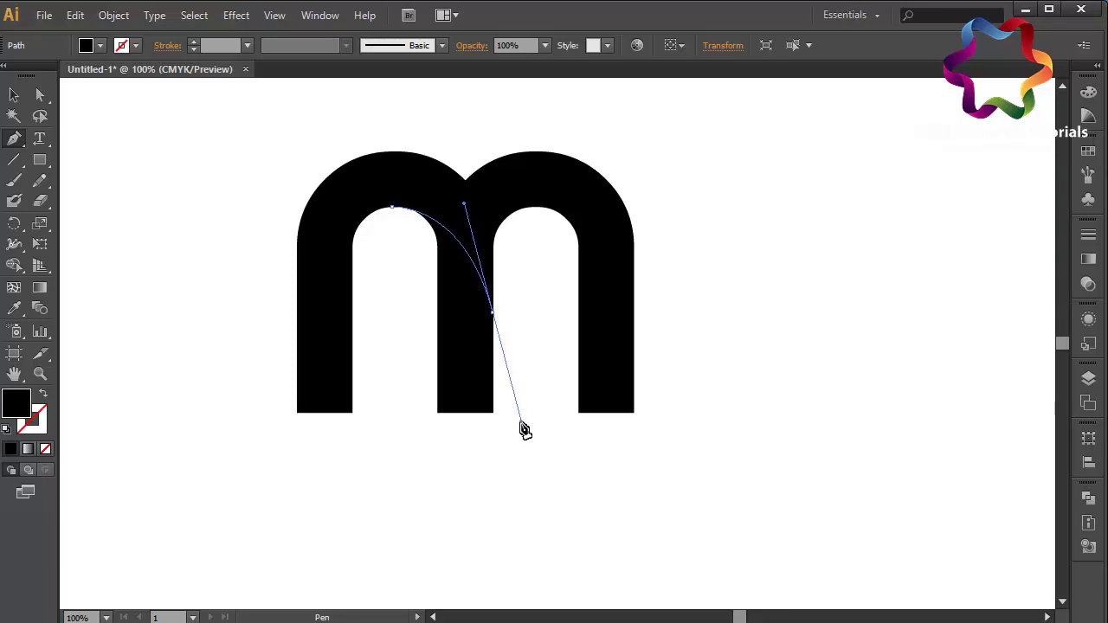
pyautogui.click(492, 468)
pyautogui.click(399, 452)
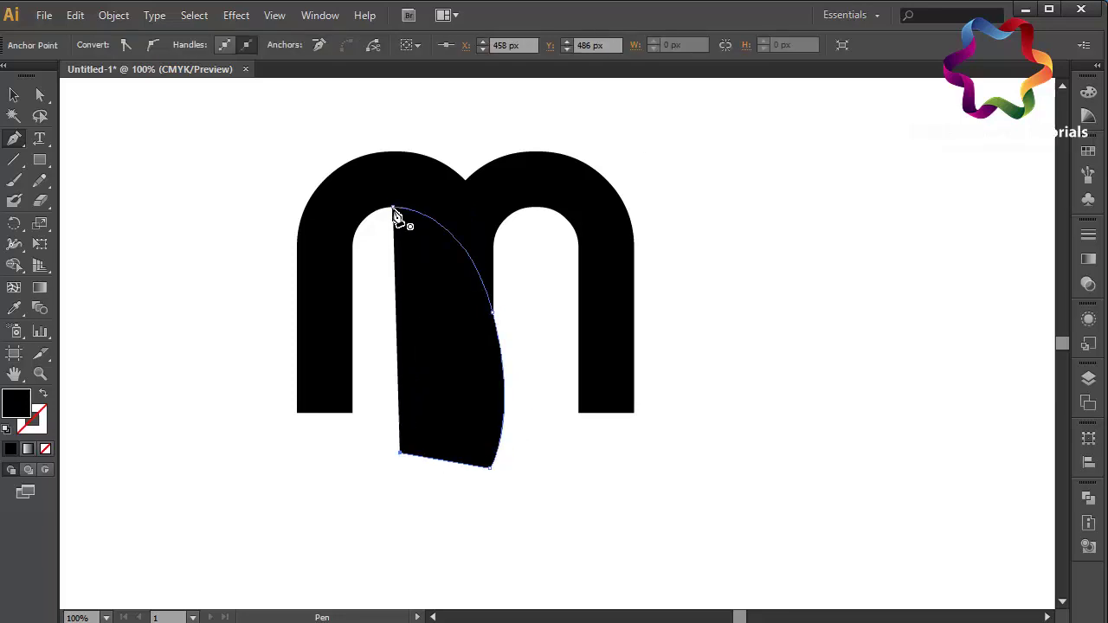
pyautogui.click(394, 211)
pyautogui.press('ctrl')
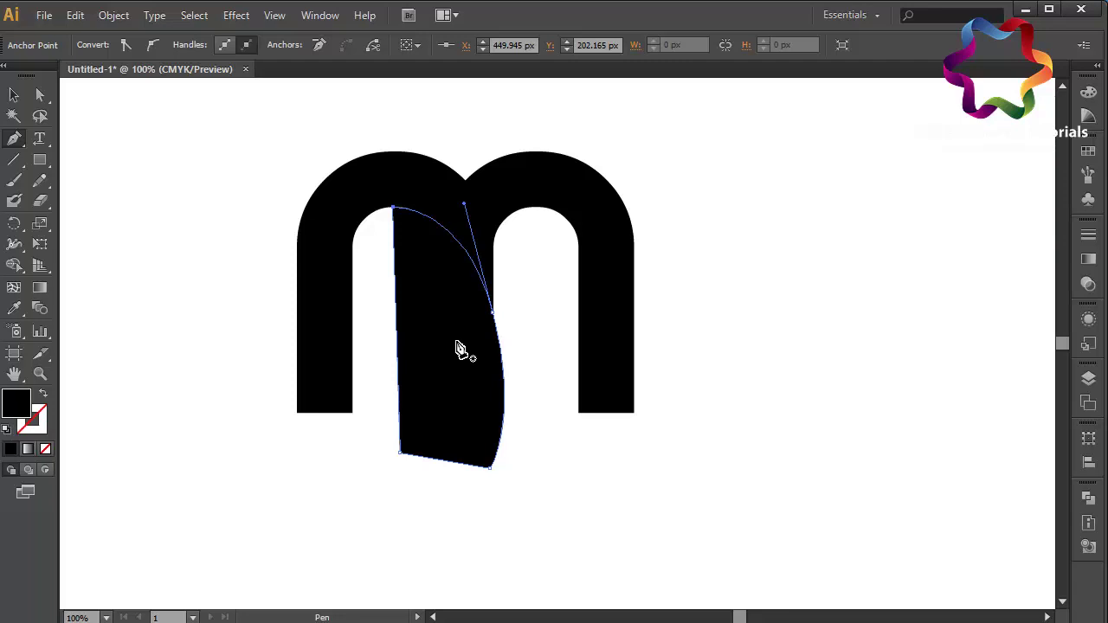
# - Fill the fold shape with grey 9E9E9E
pyautogui.doubleClick(21, 414)
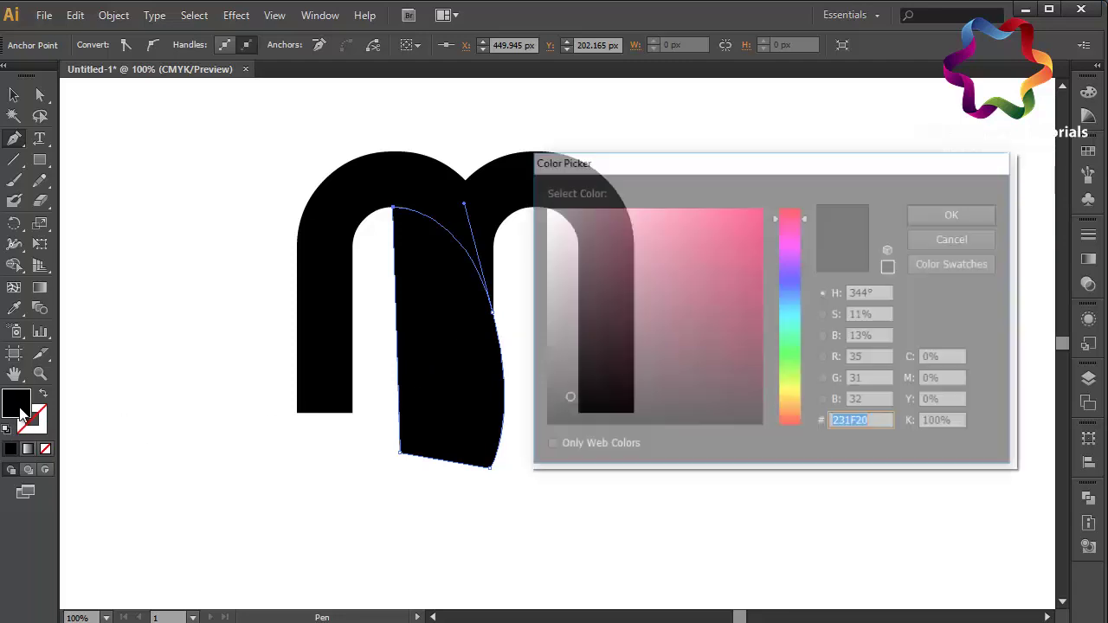
pyautogui.moveTo(623, 309); pyautogui.dragTo(529, 290)
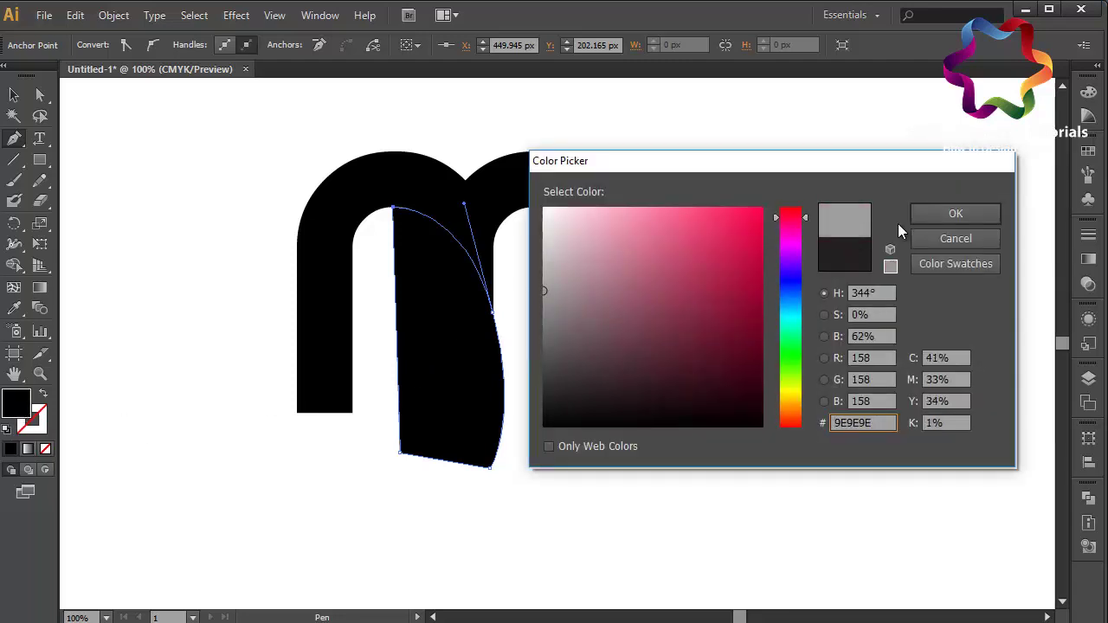
pyautogui.click(944, 216)
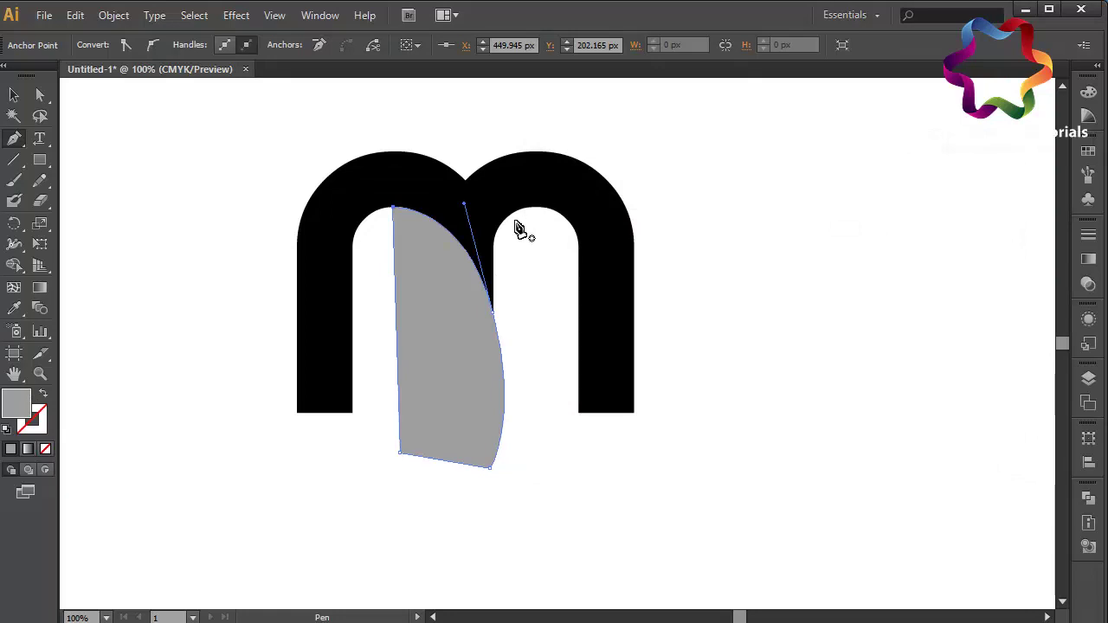
# - Draw a closed fold from the m's centre over the right arch, pointed below the right leg
pyautogui.click(507, 229)
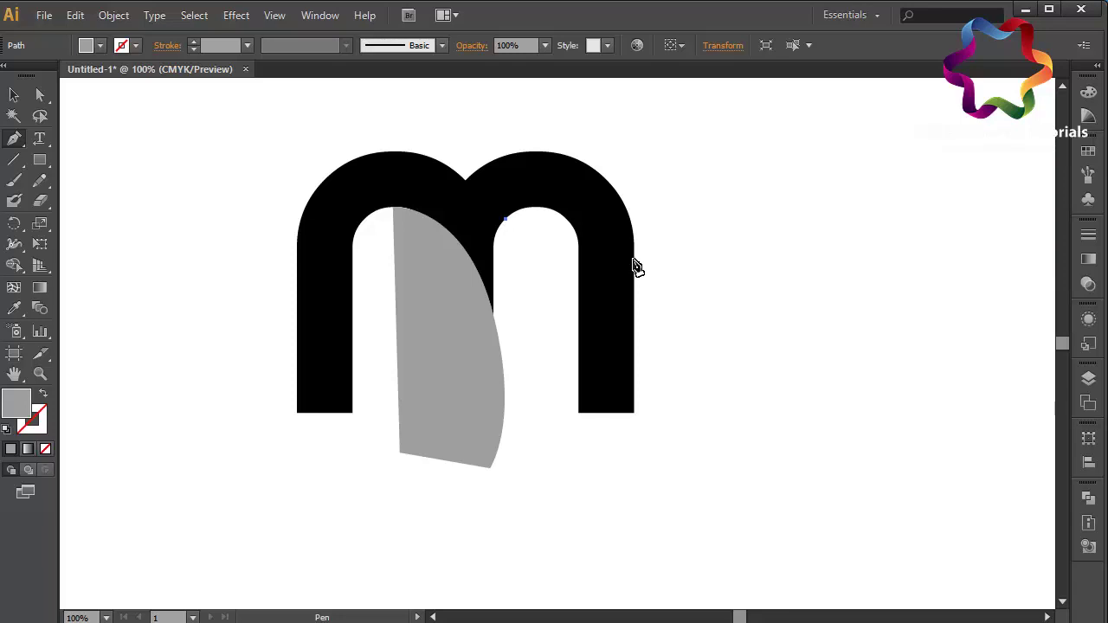
pyautogui.moveTo(634, 260); pyautogui.dragTo(684, 358)
pyautogui.moveTo(684, 357); pyautogui.dragTo(698, 367)
pyautogui.hotkey('ctrl', 'z')
pyautogui.moveTo(619, 225); pyautogui.dragTo(636, 239)
pyautogui.moveTo(690, 285); pyautogui.dragTo(684, 436)
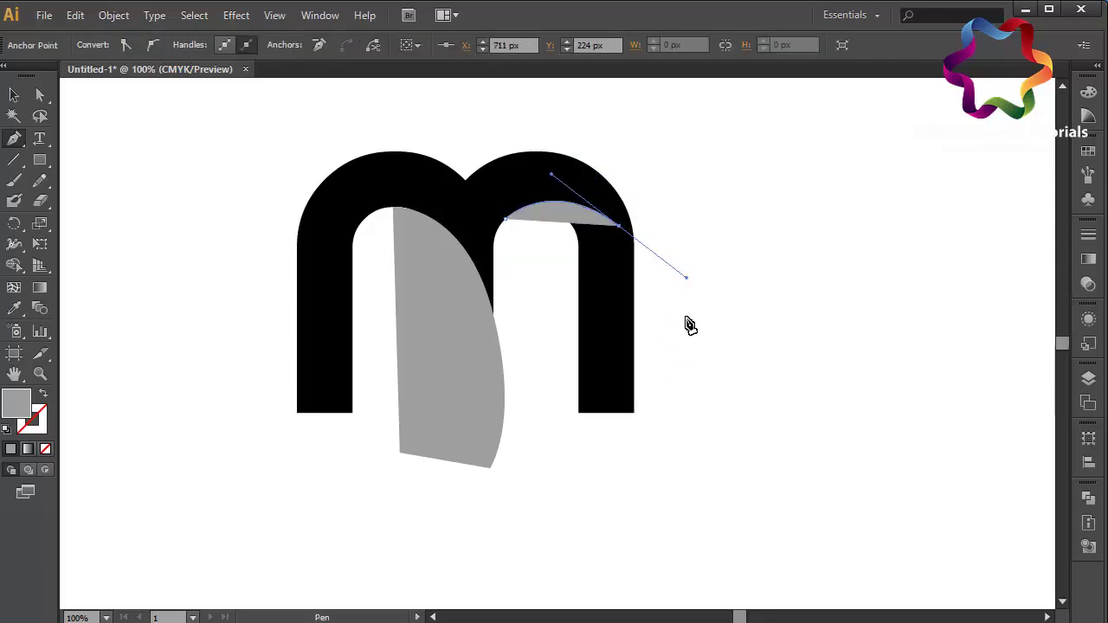
pyautogui.click(606, 483)
pyautogui.click(540, 426)
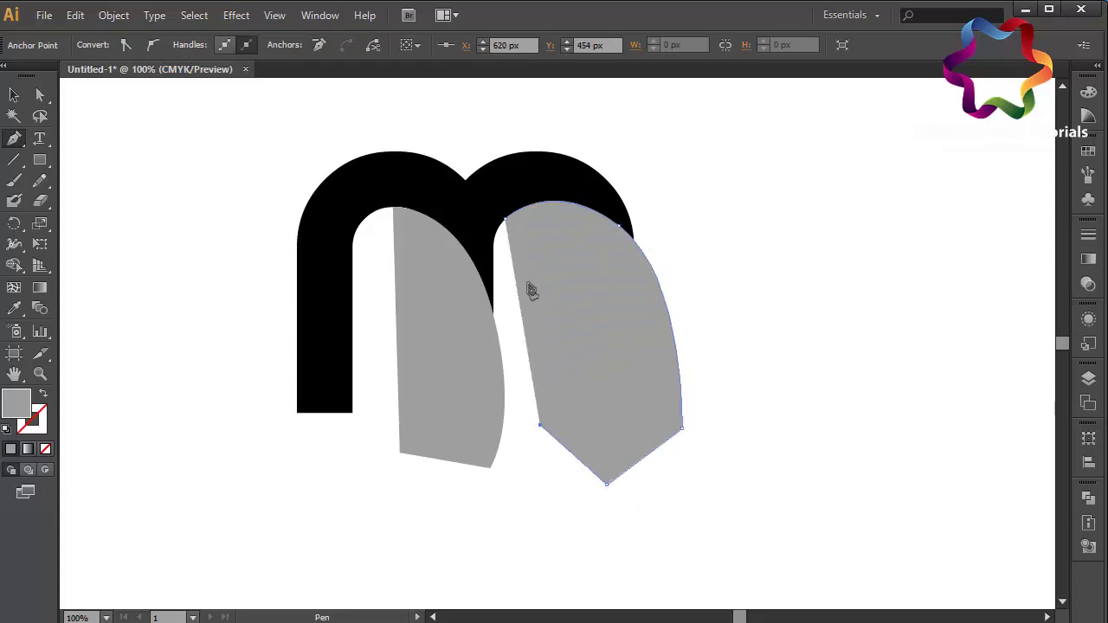
pyautogui.click(506, 221)
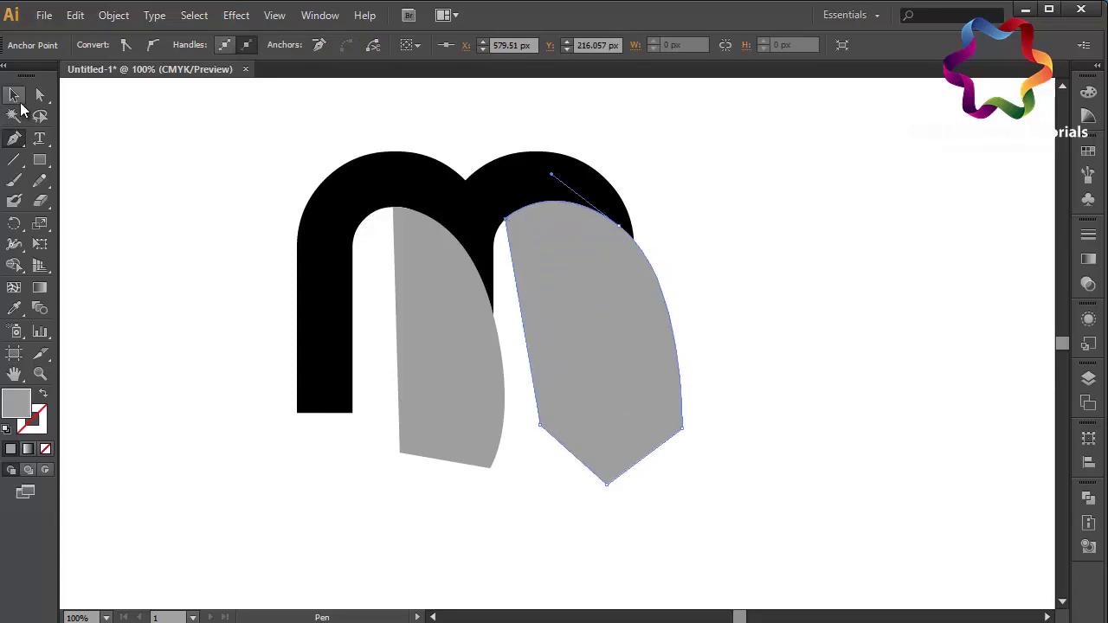
pyautogui.click(14, 94)
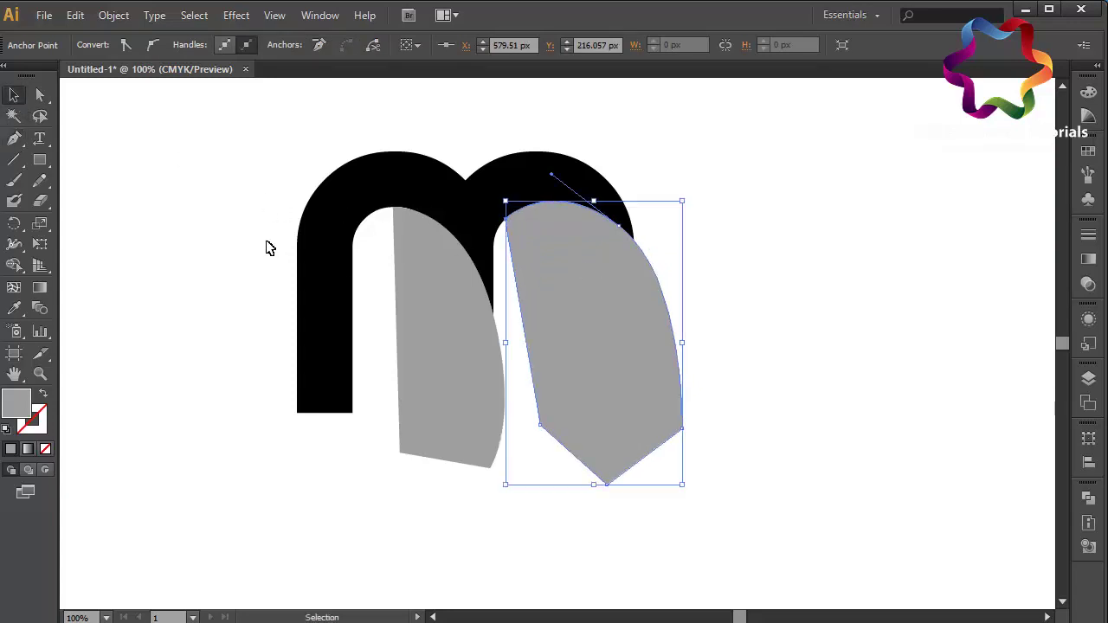
# - Select the m and both fold shapes and divide them with the Shape Builder tool
pyautogui.moveTo(222, 190); pyautogui.dragTo(724, 357)
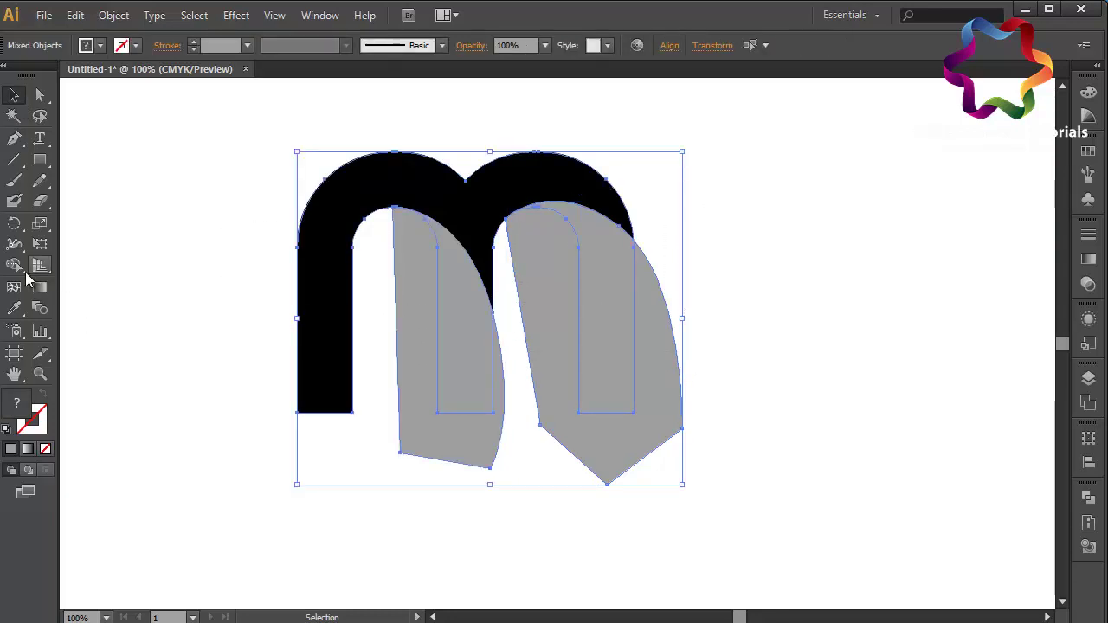
pyautogui.click(14, 265)
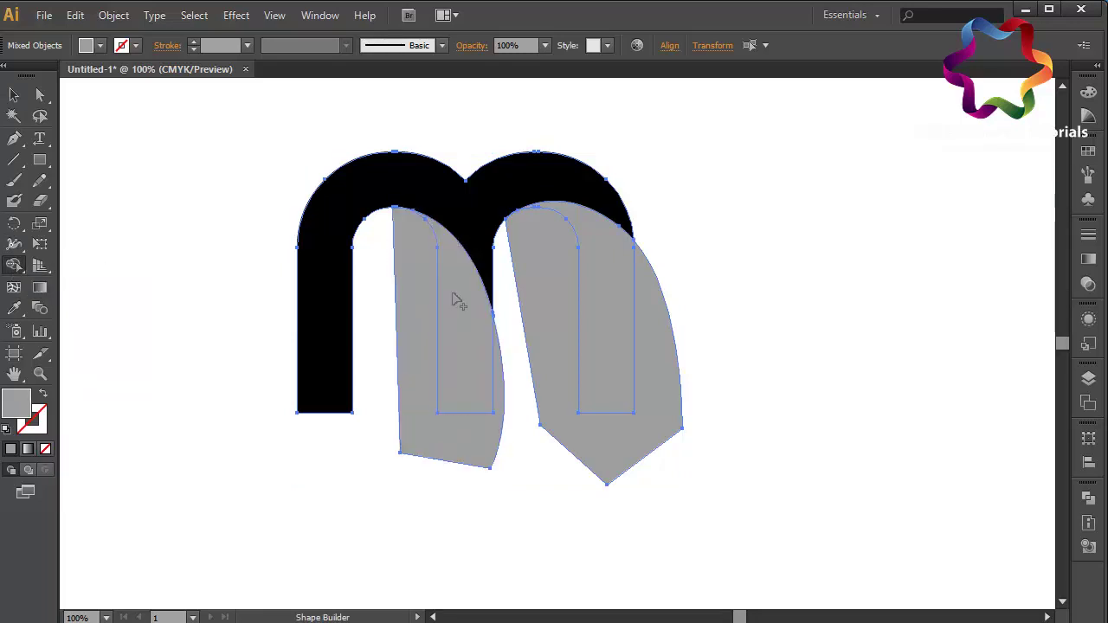
pyautogui.click(483, 214)
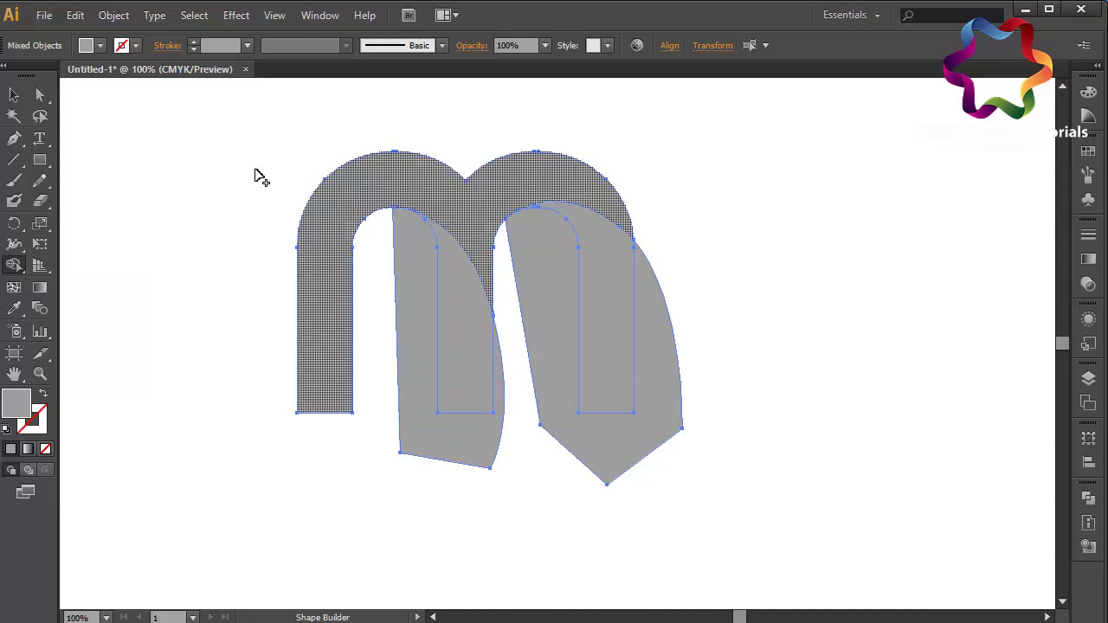
# - Delete the two leftover pieces overhanging below the baseline
pyautogui.click(13, 95)
pyautogui.click(183, 256)
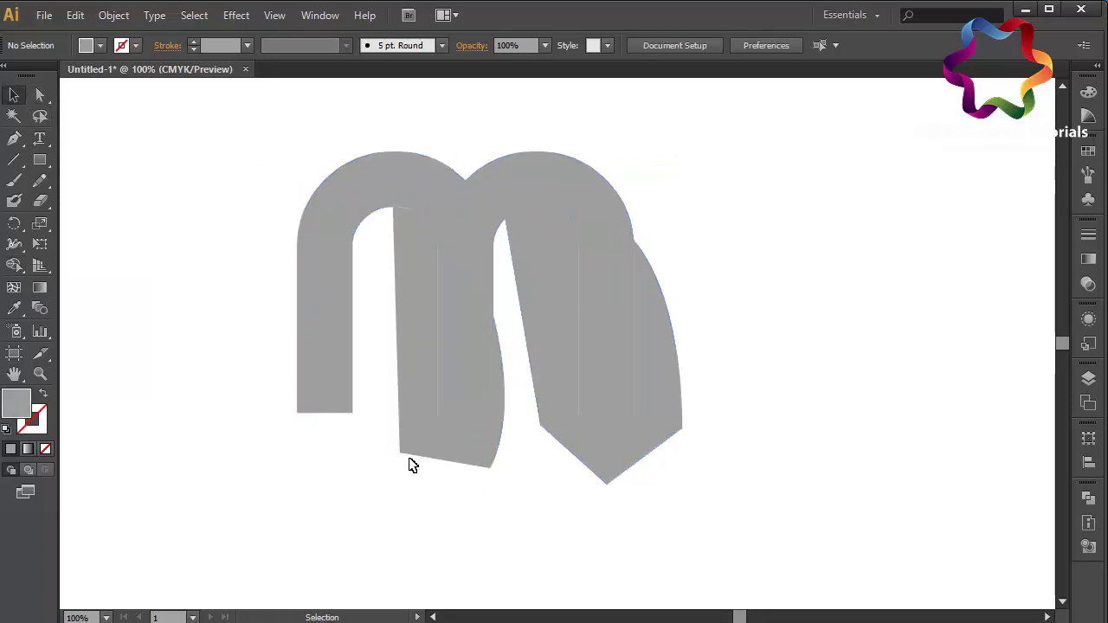
pyautogui.click(414, 445)
pyautogui.keyDown('shift'); pyautogui.click(651, 451); pyautogui.keyUp('shift')
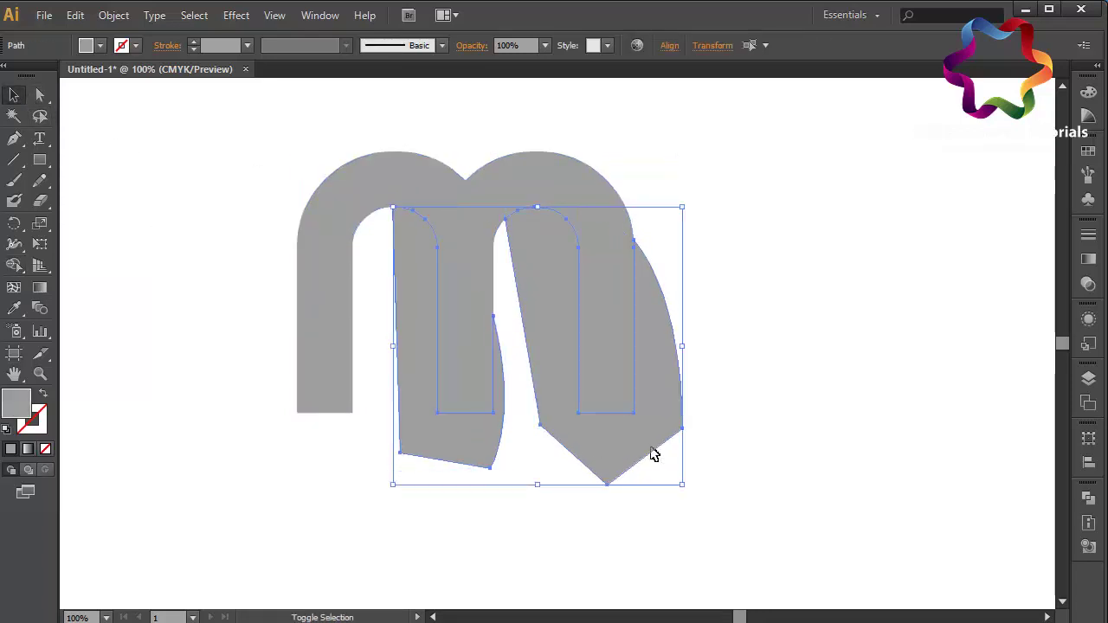
pyautogui.press('Delete')
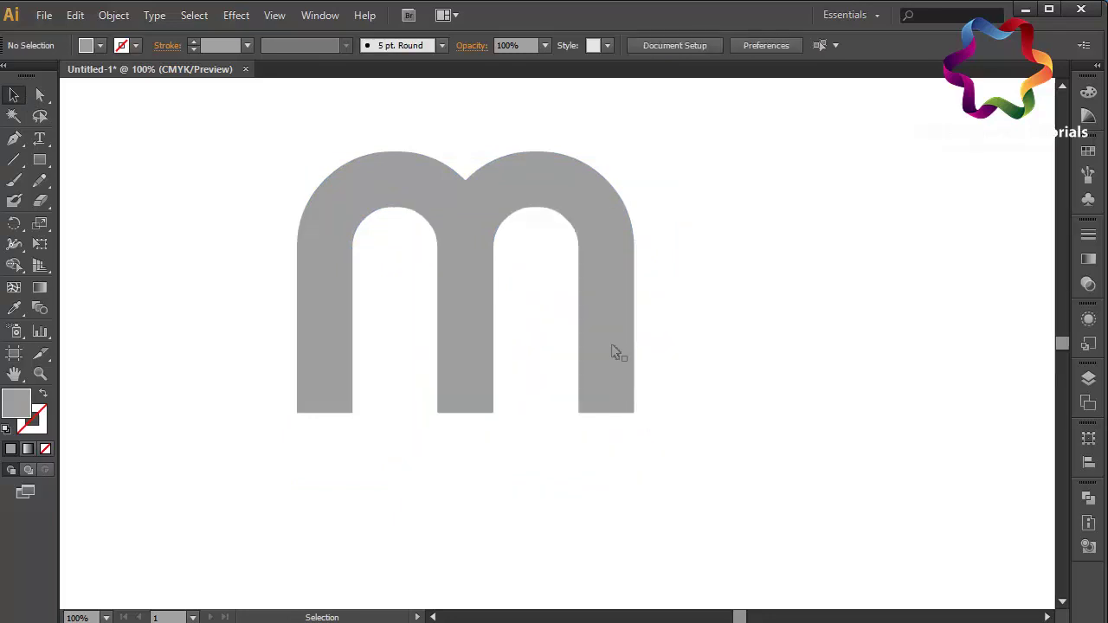
# - Apply the orange-yellow gradient swatch to the m, angled from the top to the bottom left
pyautogui.click(615, 352)
pyautogui.keyDown('shift'); pyautogui.click(496, 186); pyautogui.keyUp('shift')
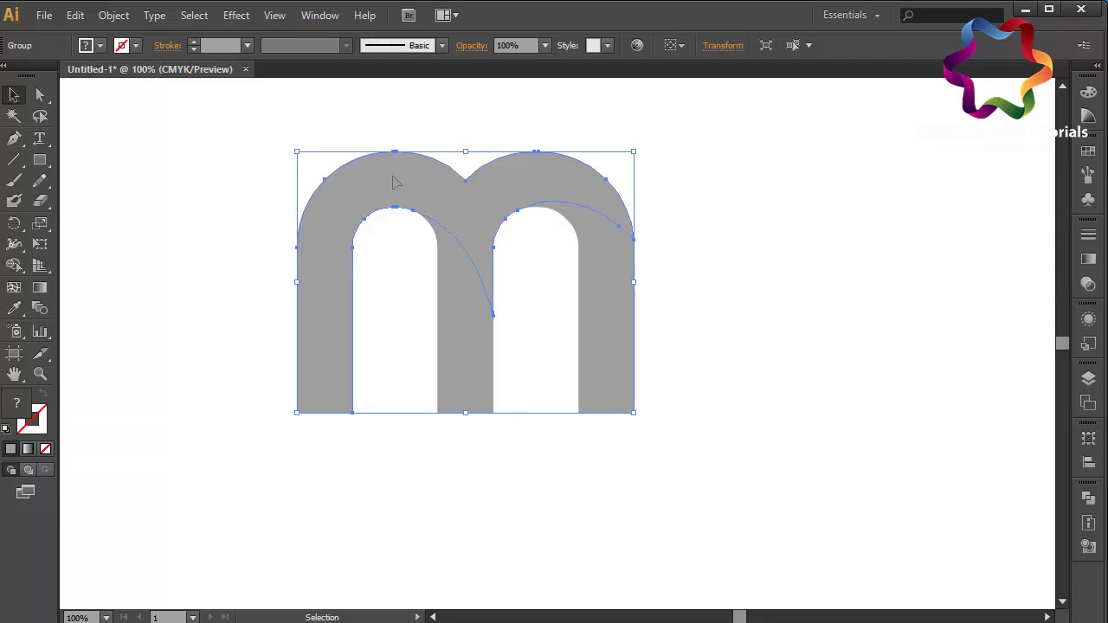
pyautogui.click(1089, 152)
pyautogui.click(1031, 184)
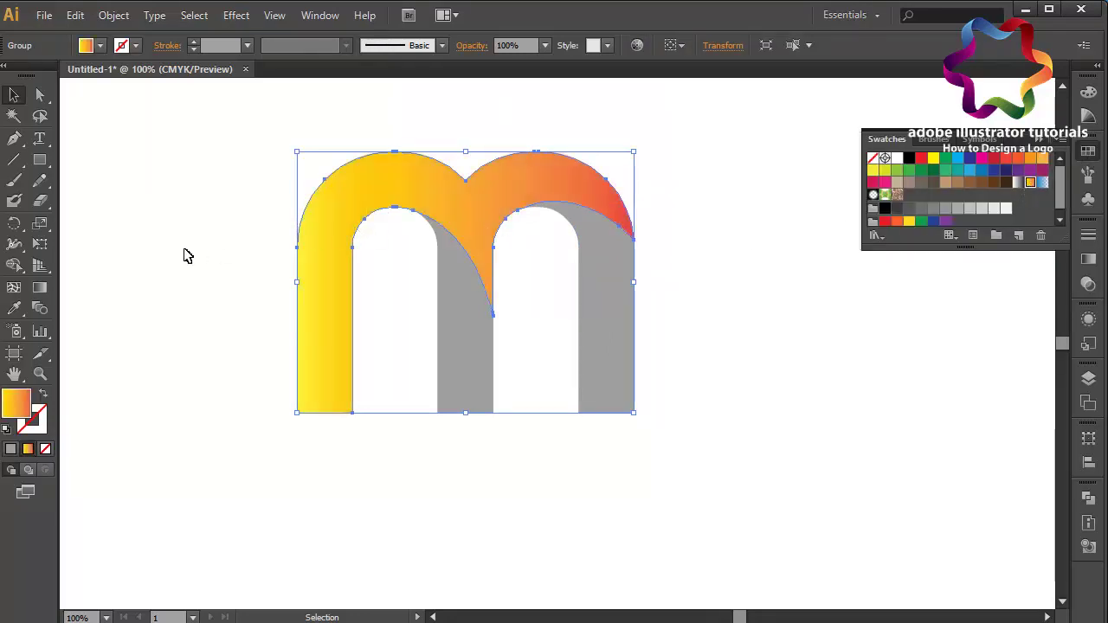
pyautogui.click(37, 291)
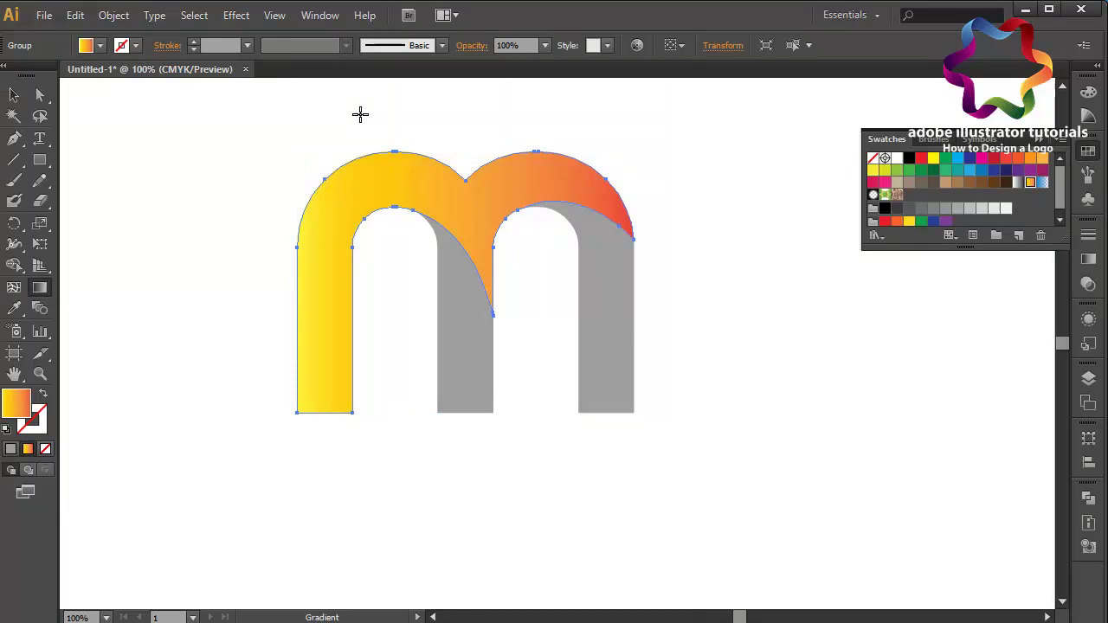
pyautogui.moveTo(356, 105)
pyautogui.mouseDown()
pyautogui.moveTo(462, 285)
pyautogui.moveTo(470, 334)
pyautogui.mouseUp()
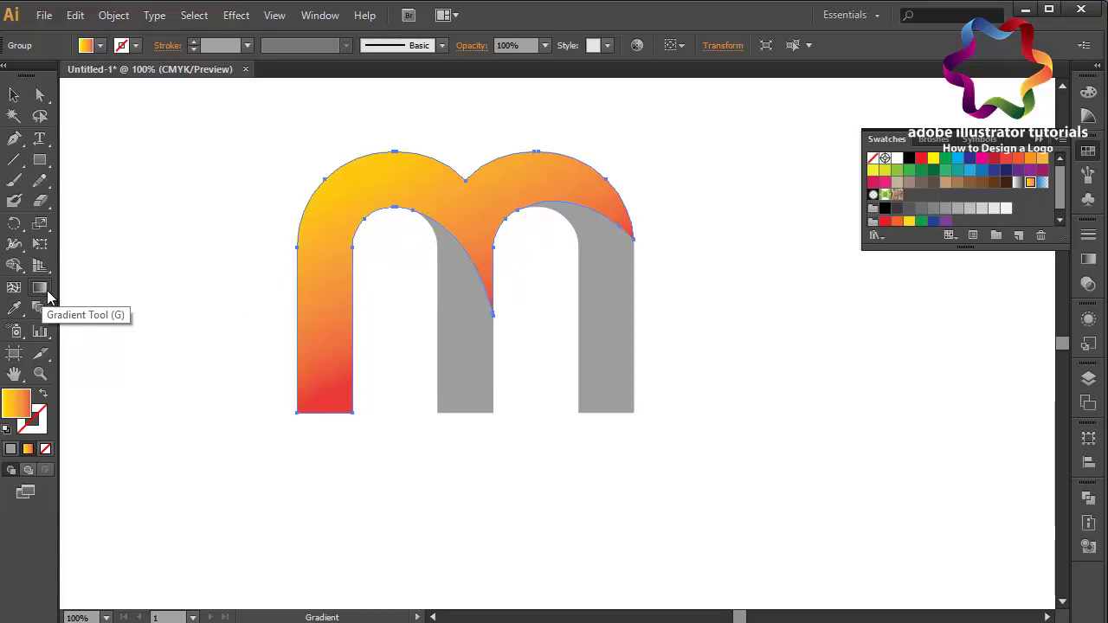
# - Fill both grey fold pieces with the orange-yellow gradient, yellow at bottom and red at top
pyautogui.click(14, 94)
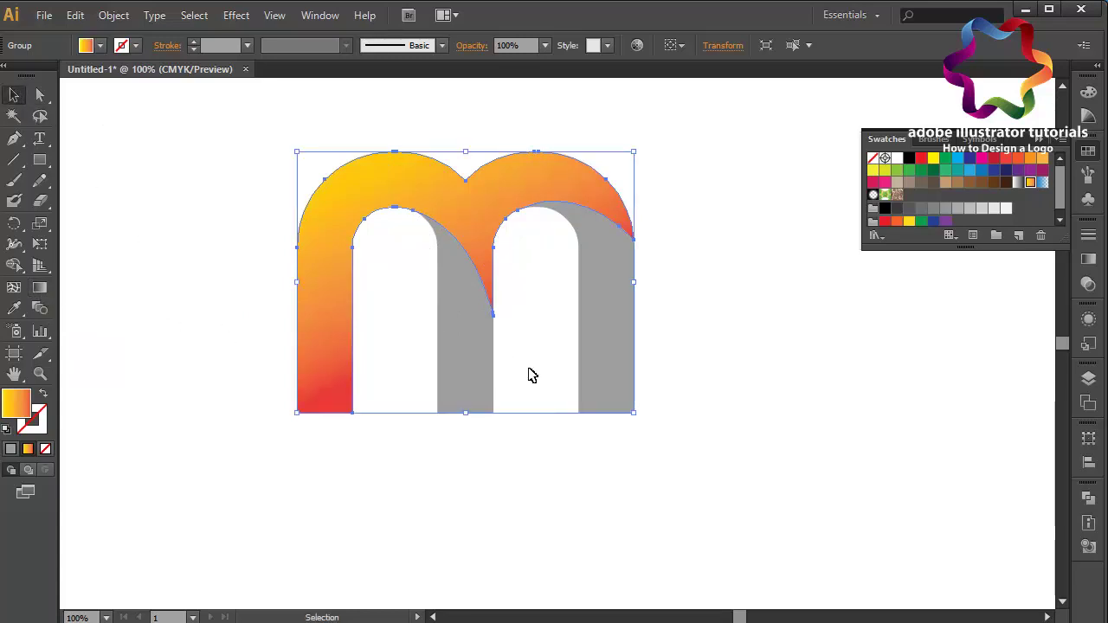
pyautogui.click(461, 378)
pyautogui.keyDown('shift'); pyautogui.click(619, 354); pyautogui.keyUp('shift')
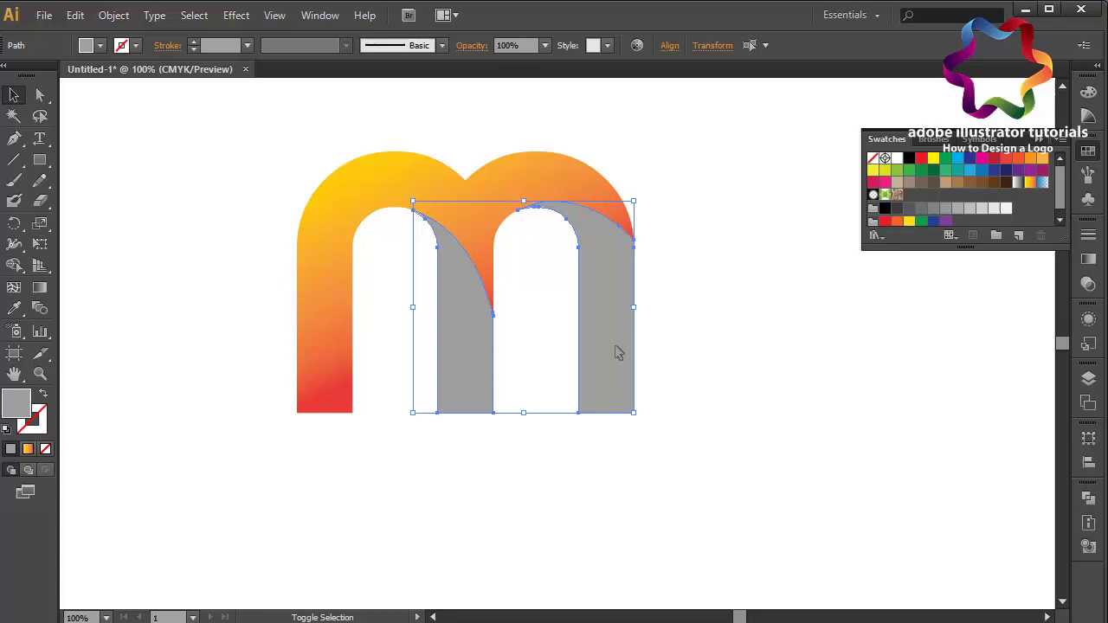
pyautogui.click(1030, 184)
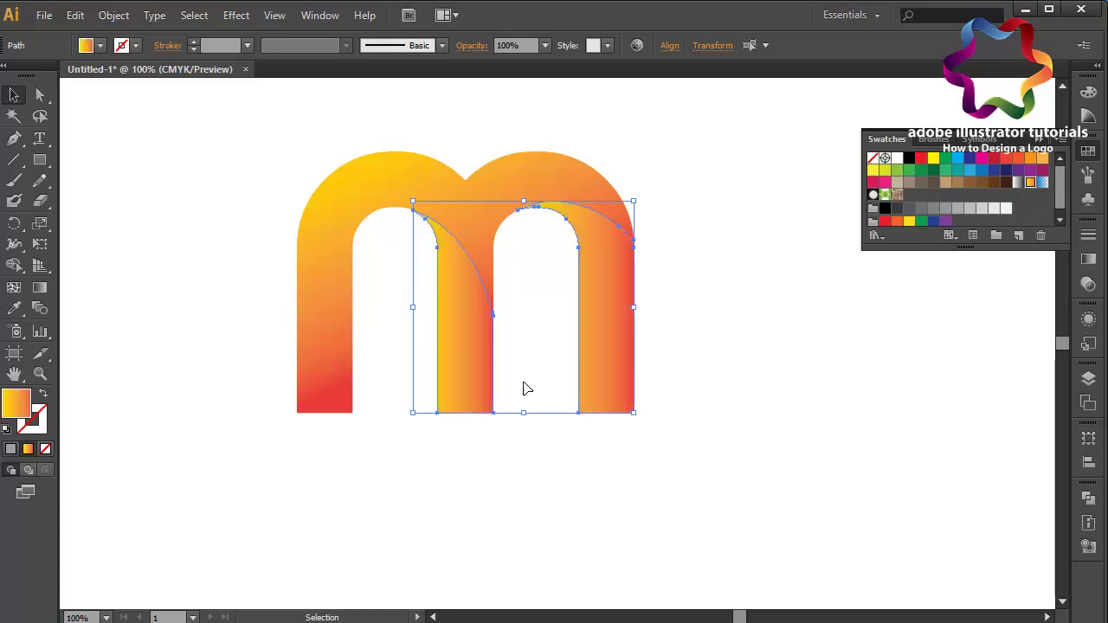
pyautogui.click(39, 289)
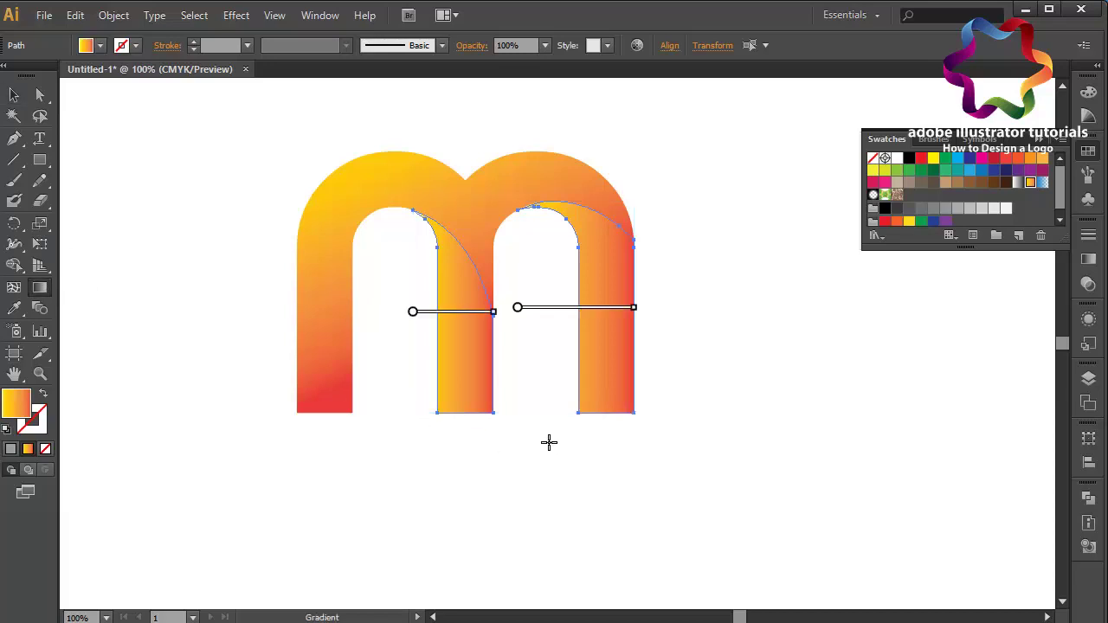
pyautogui.moveTo(549, 443); pyautogui.dragTo(468, 154)
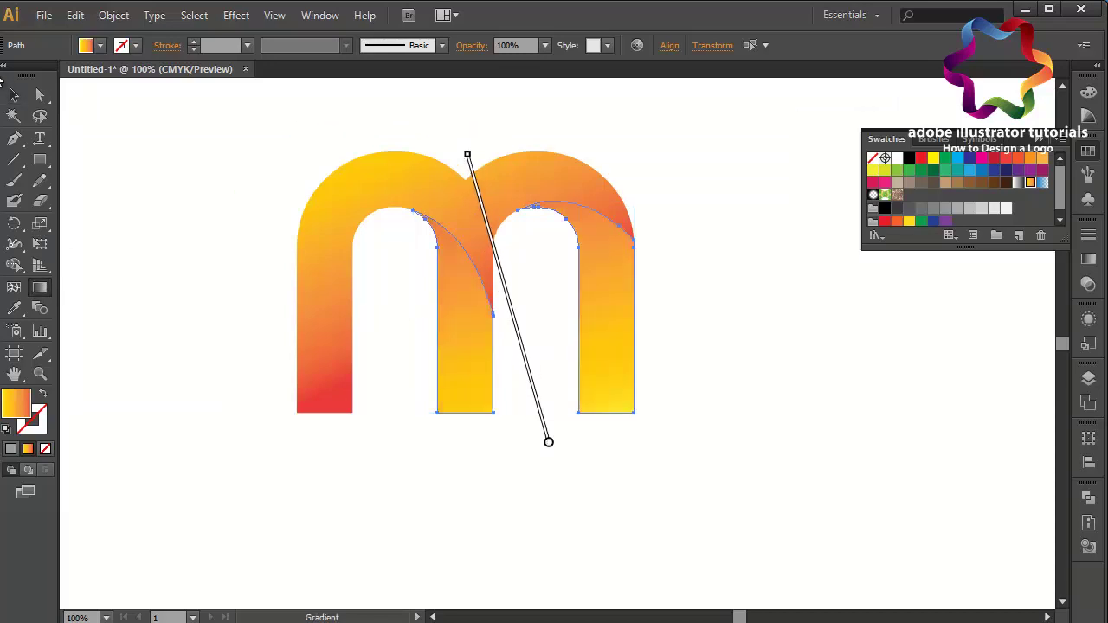
# - Angle the right arch fold's gradient up toward its top
pyautogui.click(14, 94)
pyautogui.click(151, 136)
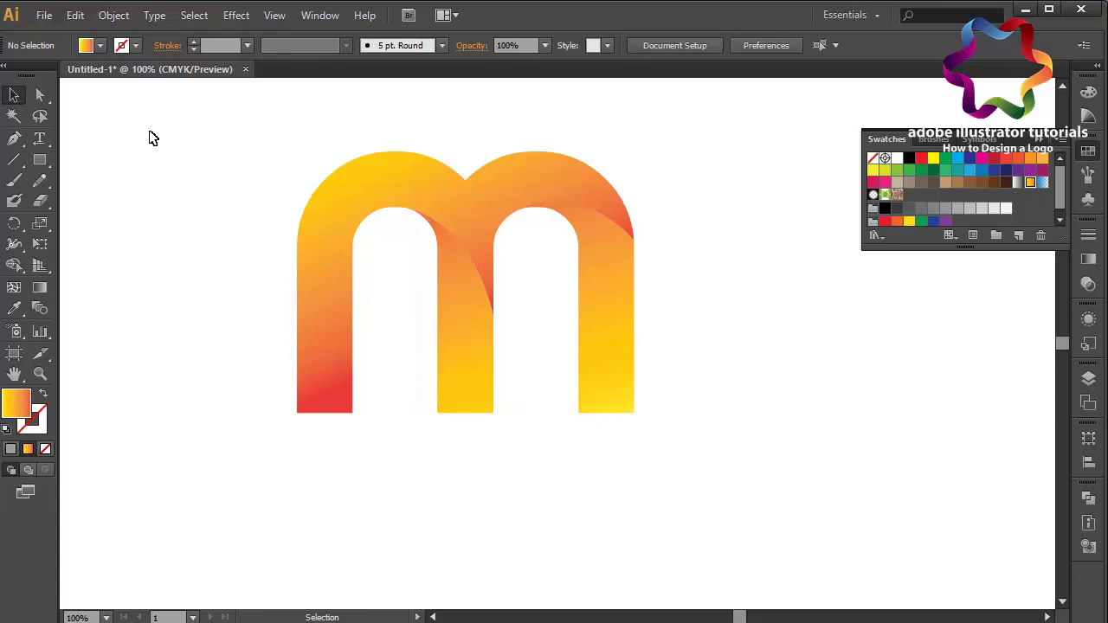
pyautogui.click(618, 381)
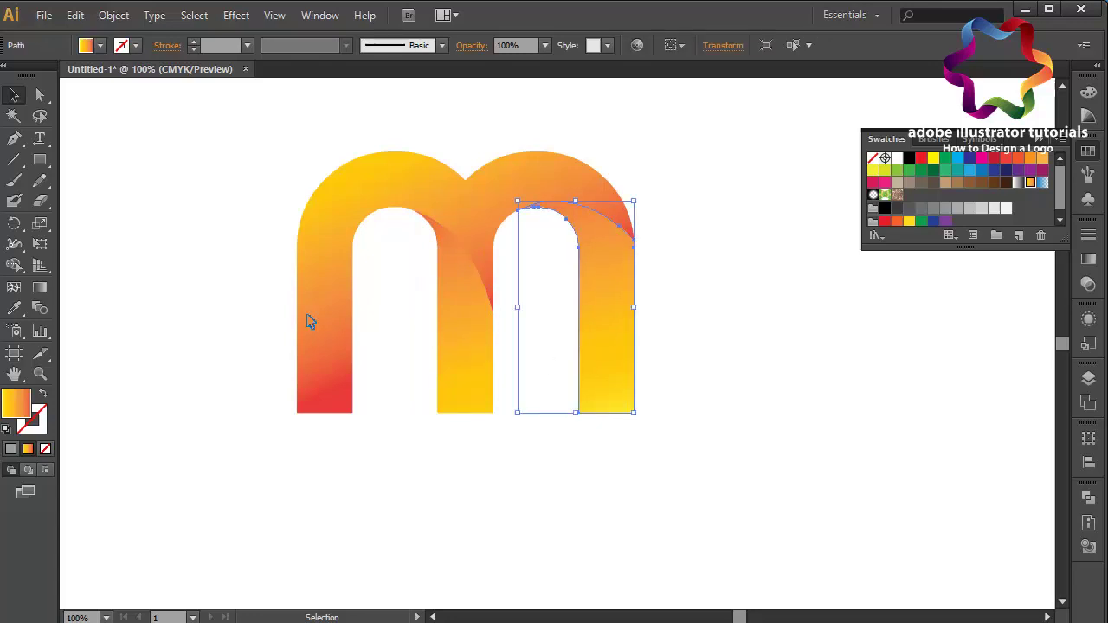
pyautogui.click(43, 286)
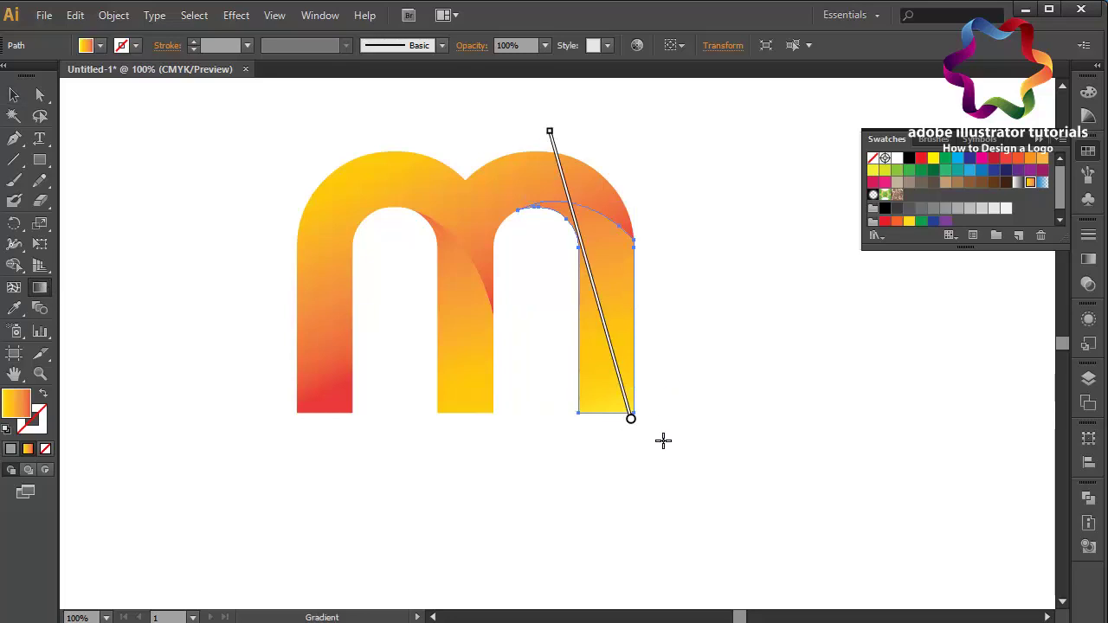
pyautogui.moveTo(658, 482); pyautogui.dragTo(563, 198)
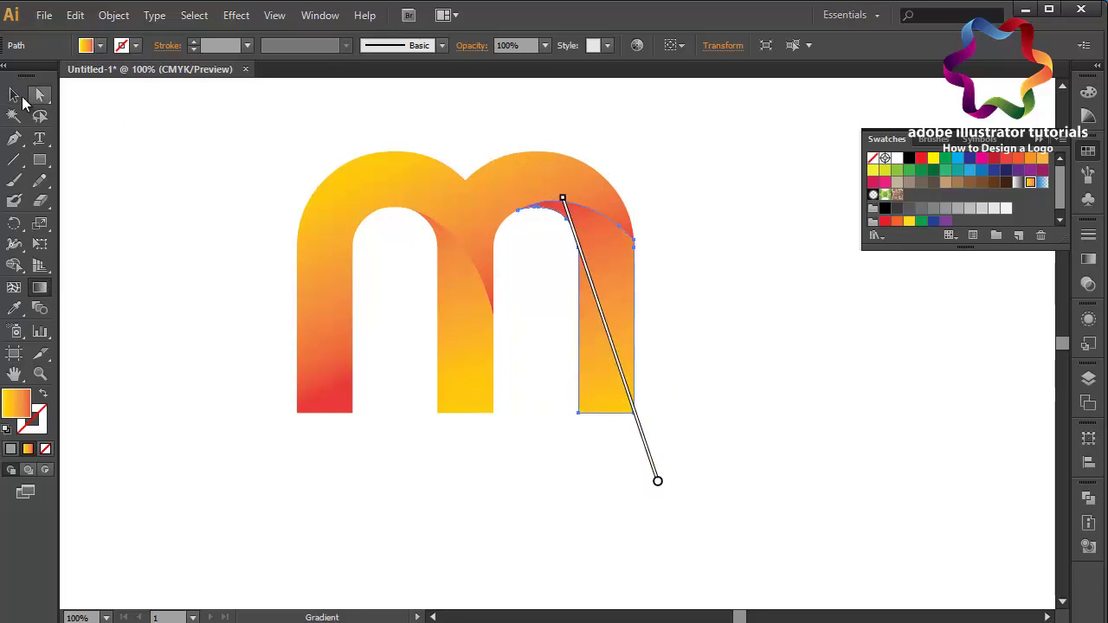
# - Set the middle stem fold's gradient red at top, fading to yellow below
pyautogui.click(14, 94)
pyautogui.click(473, 354)
pyautogui.click(47, 289)
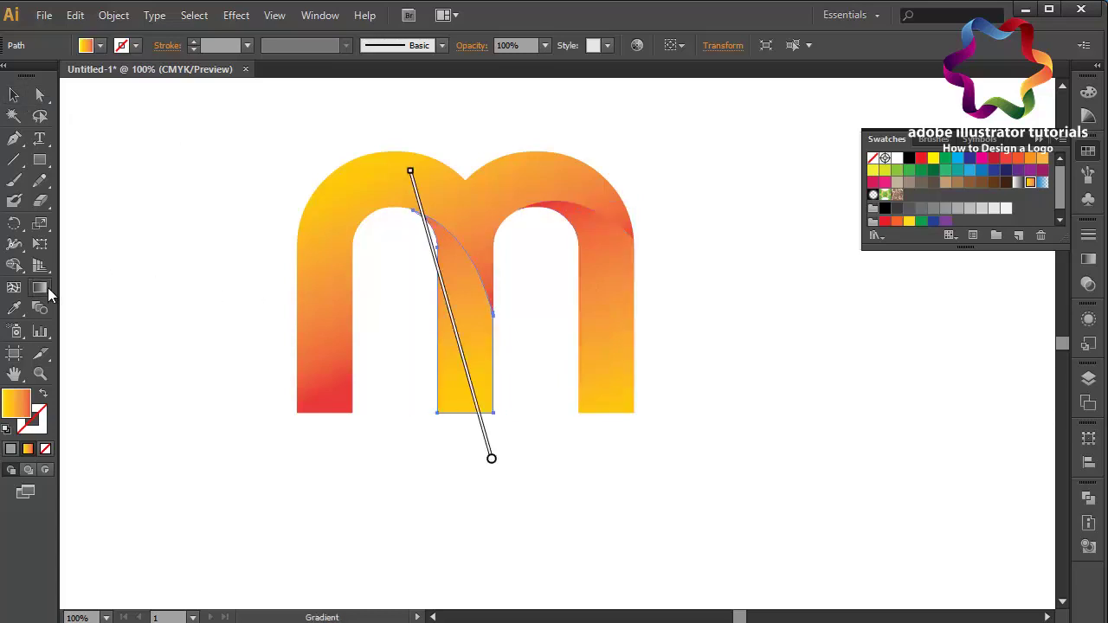
pyautogui.moveTo(523, 447); pyautogui.dragTo(507, 433)
pyautogui.press('v')
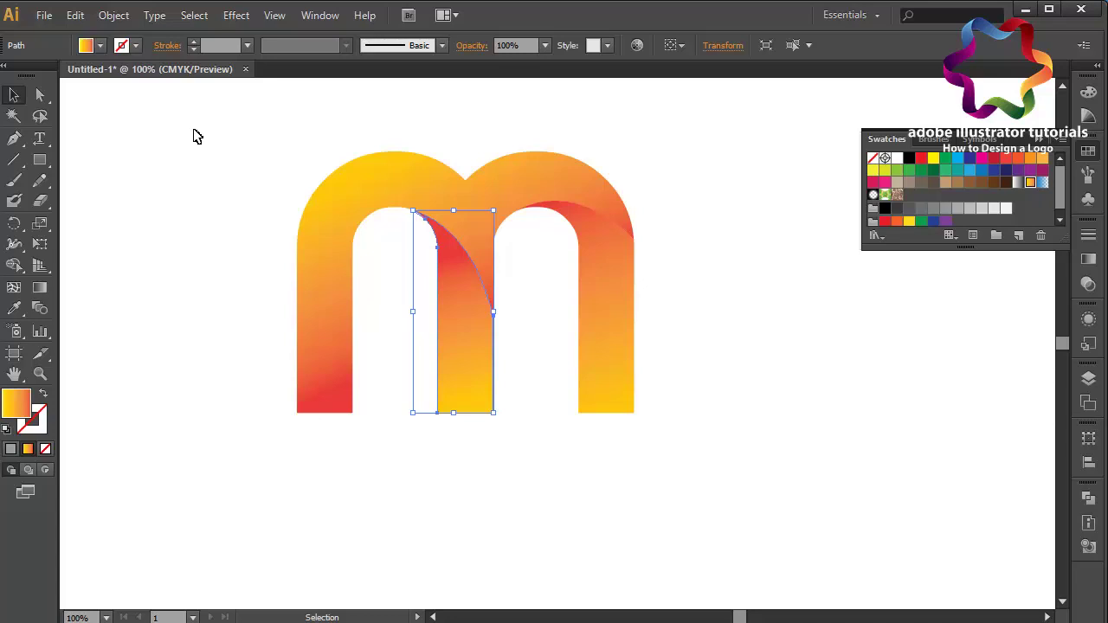
pyautogui.click(213, 135)
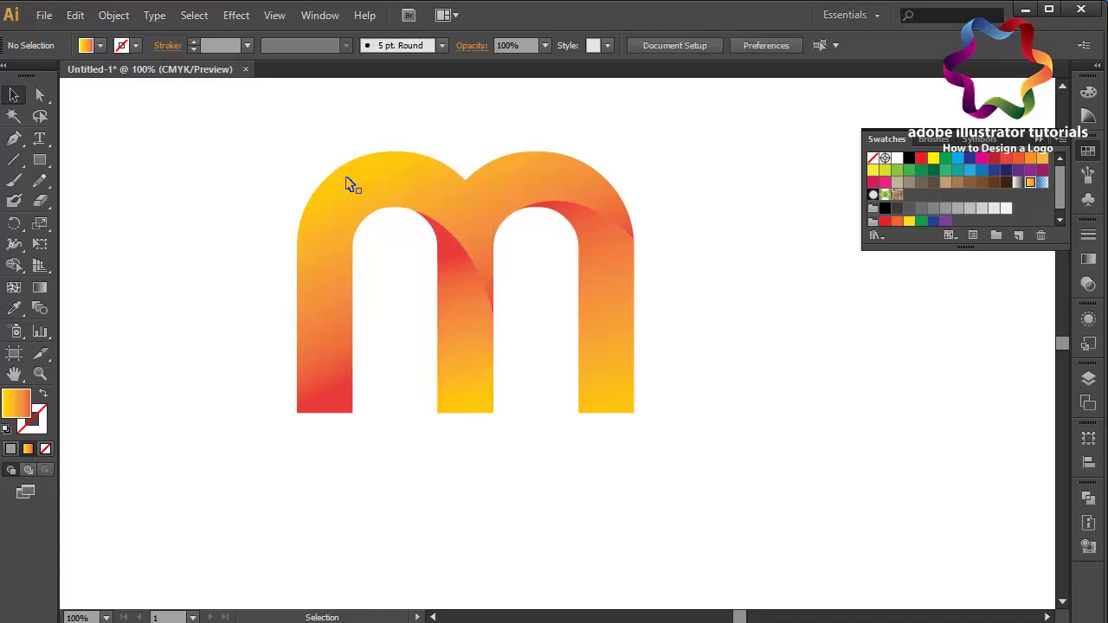
pyautogui.moveTo(231, 161)
pyautogui.mouseDown()
pyautogui.moveTo(667, 457)
pyautogui.moveTo(239, 129)
pyautogui.moveTo(690, 487)
pyautogui.mouseUp()
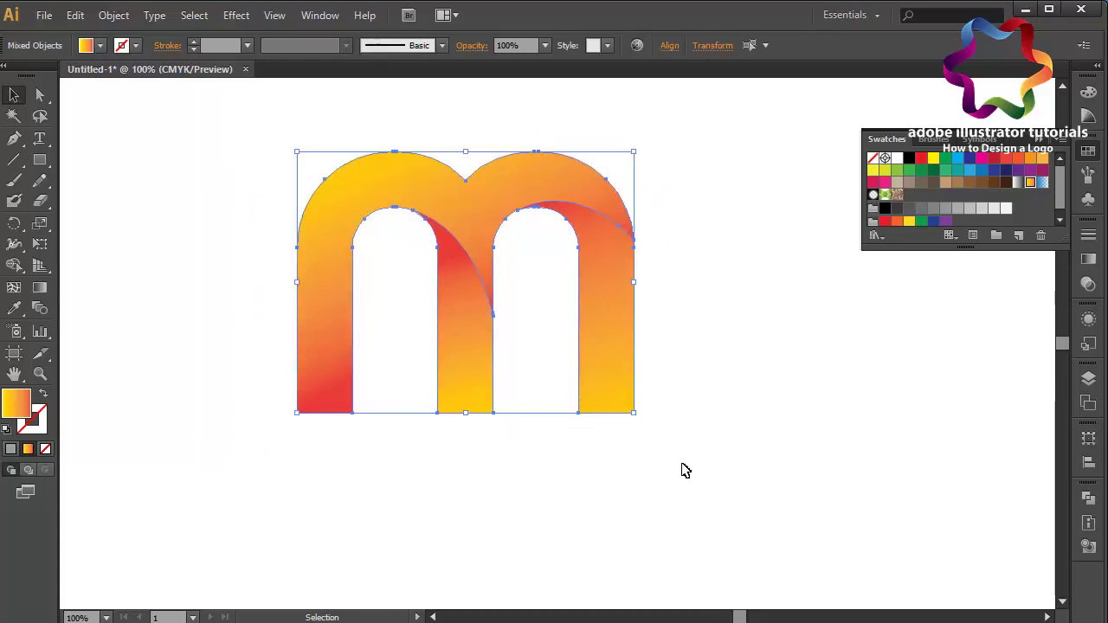